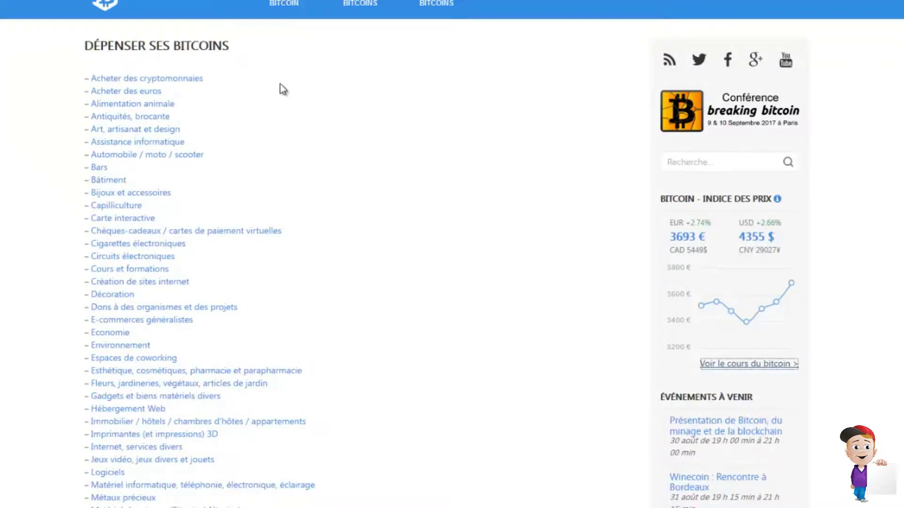
- Scroll down through Bitcoin.fr's 'Dépenser ses bitcoins' category list and back up to the top
{"action": "scroll", "coordinate": [281, 87], "scroll_direction": "down", "scroll_amount": 1}
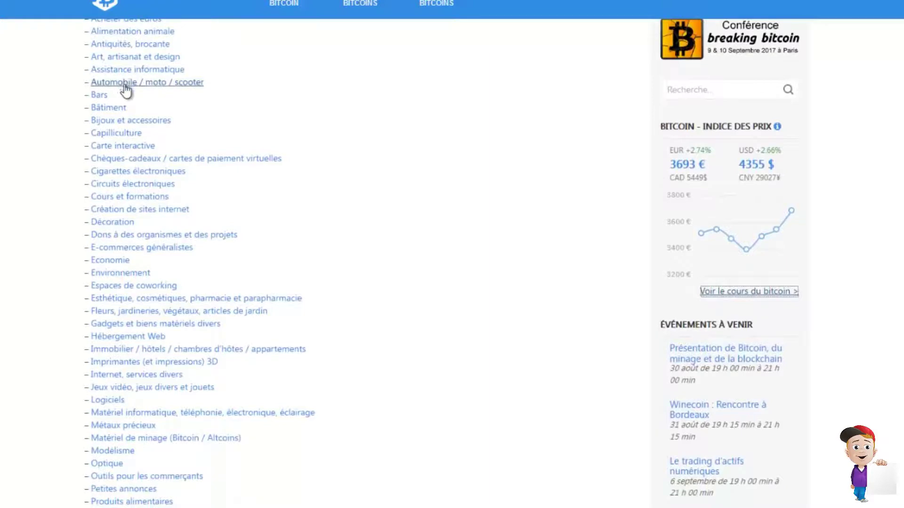
{"action": "scroll", "coordinate": [133, 191], "scroll_direction": "down", "scroll_amount": 5}
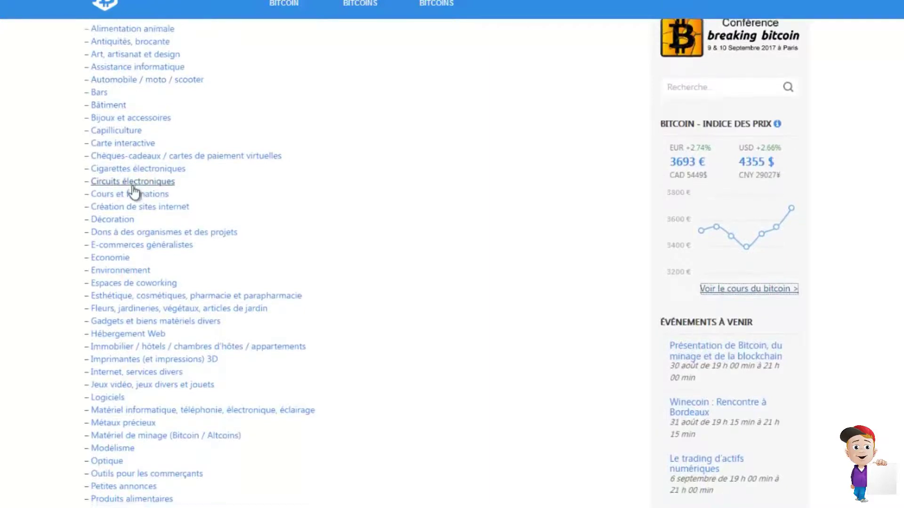
{"action": "scroll", "coordinate": [299, 236], "scroll_direction": "up", "scroll_amount": 4}
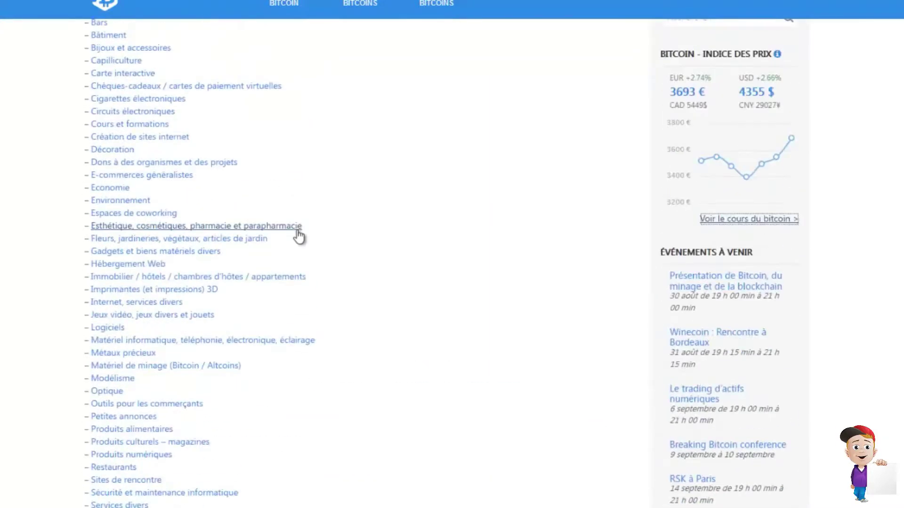
{"action": "scroll", "coordinate": [187, 240], "scroll_direction": "up", "scroll_amount": 3}
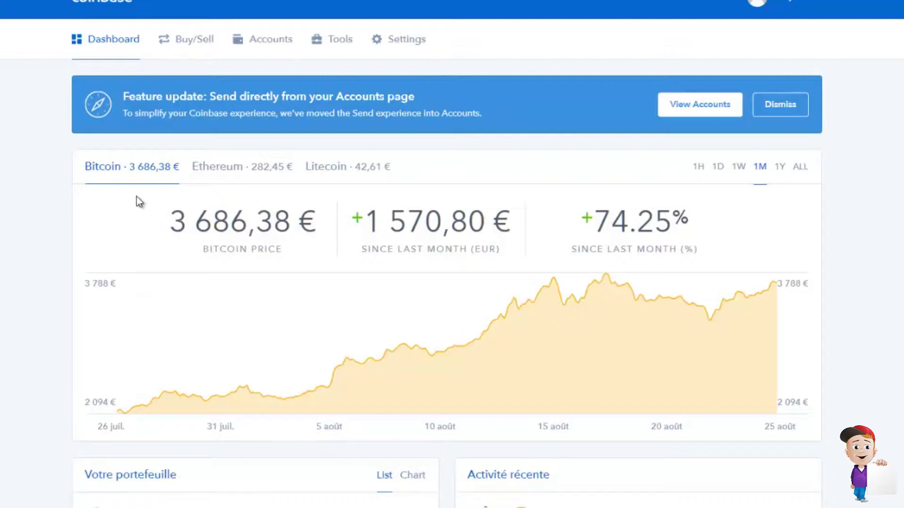
{"action": "mouse_move", "coordinate": [425, 299]}
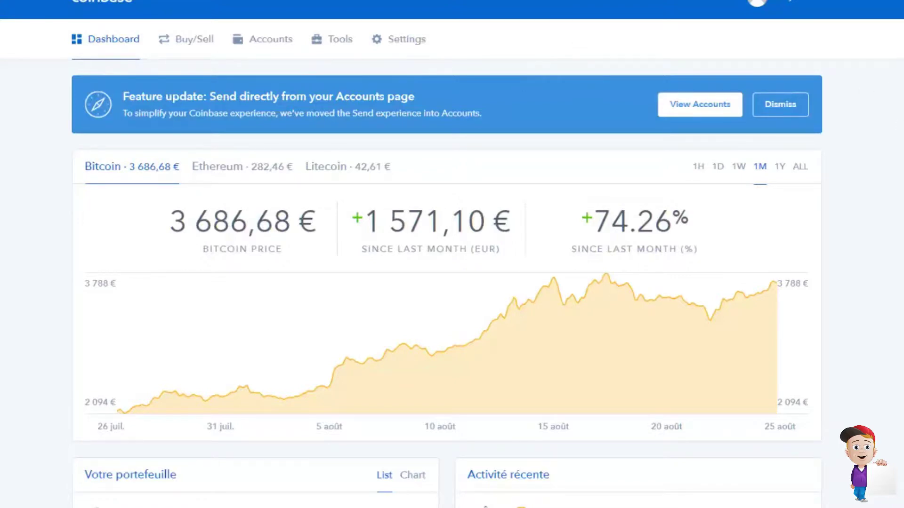
{"action": "scroll", "coordinate": [447, 254], "scroll_direction": "down", "scroll_amount": 5}
{"action": "scroll", "coordinate": [868, 202], "scroll_direction": "up", "scroll_amount": 5}
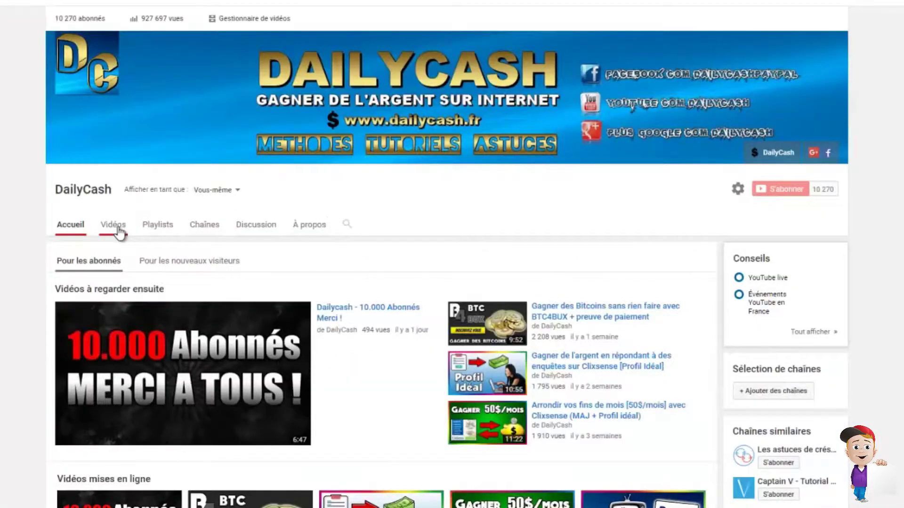
- Show the DailyCash channel's Vidéos grid and scroll it slightly
{"action": "left_click", "coordinate": [119, 230]}
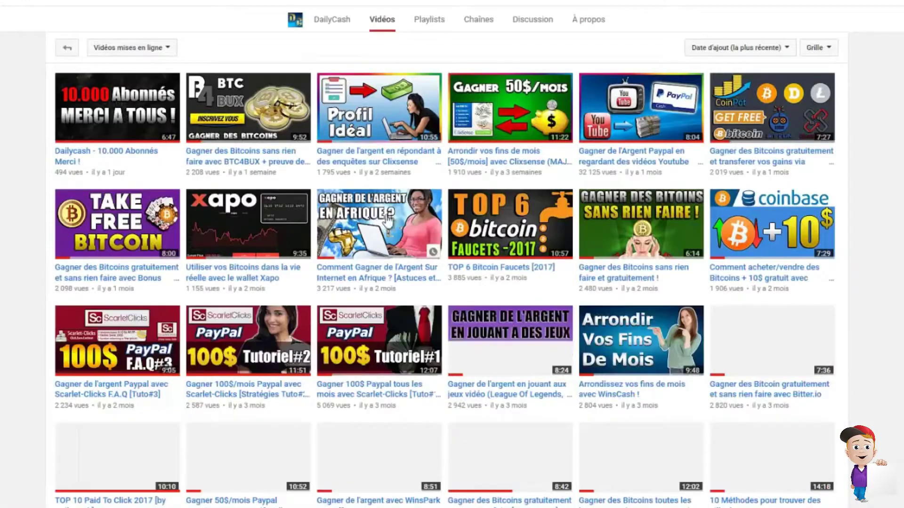
{"action": "scroll", "coordinate": [899, 174], "scroll_direction": "down", "scroll_amount": 2}
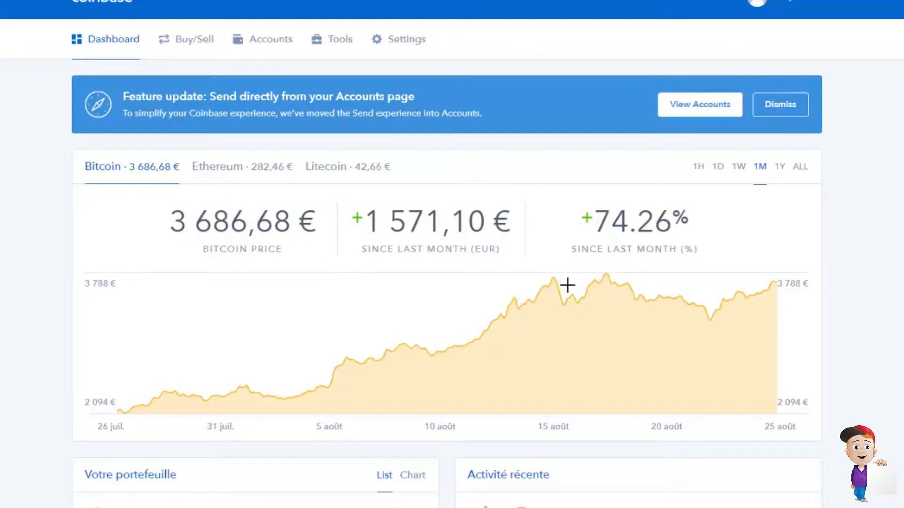
{"action": "mouse_move", "coordinate": [601, 281]}
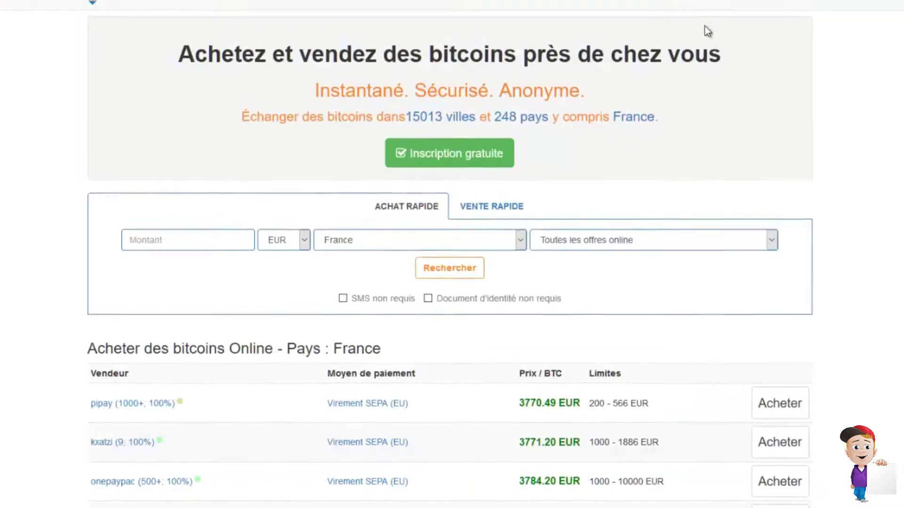
- Open LocalBitcoins' 'Inscription gratuite' form and go through its username, Email and Mot de passe fields
{"action": "scroll", "coordinate": [704, 27], "scroll_direction": "up", "scroll_amount": 1}
{"action": "left_click", "coordinate": [687, 7]}
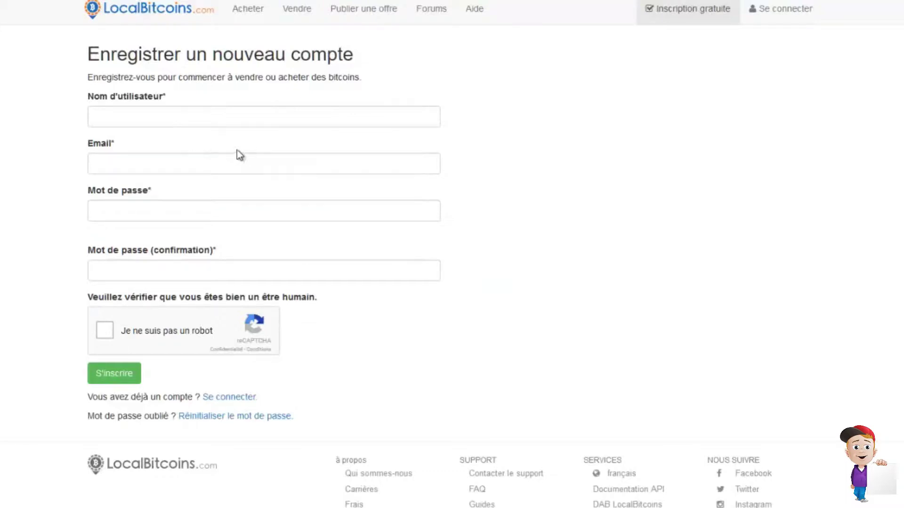
{"action": "left_click", "coordinate": [145, 121]}
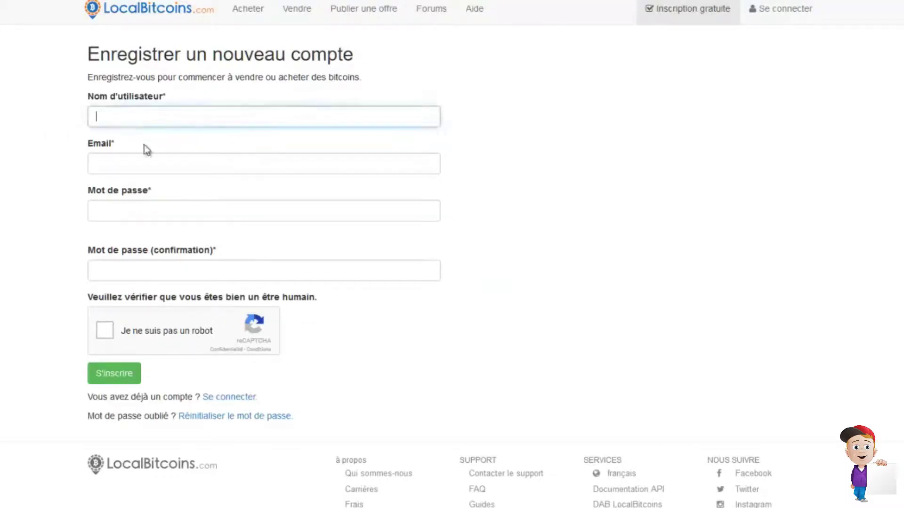
{"action": "left_click", "coordinate": [145, 165]}
{"action": "left_click", "coordinate": [146, 211]}
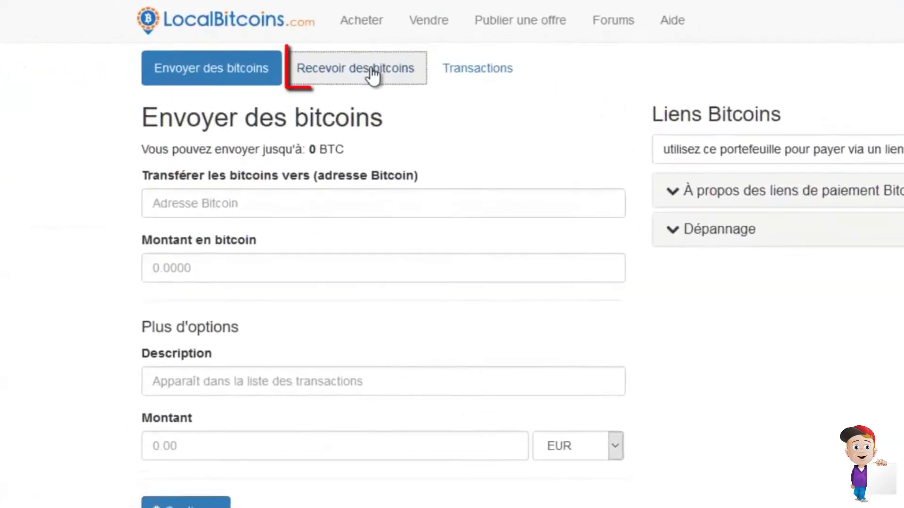
- Show the 'Recevoir des bitcoins' address and copy it to the clipboard
{"action": "left_click", "coordinate": [373, 74]}
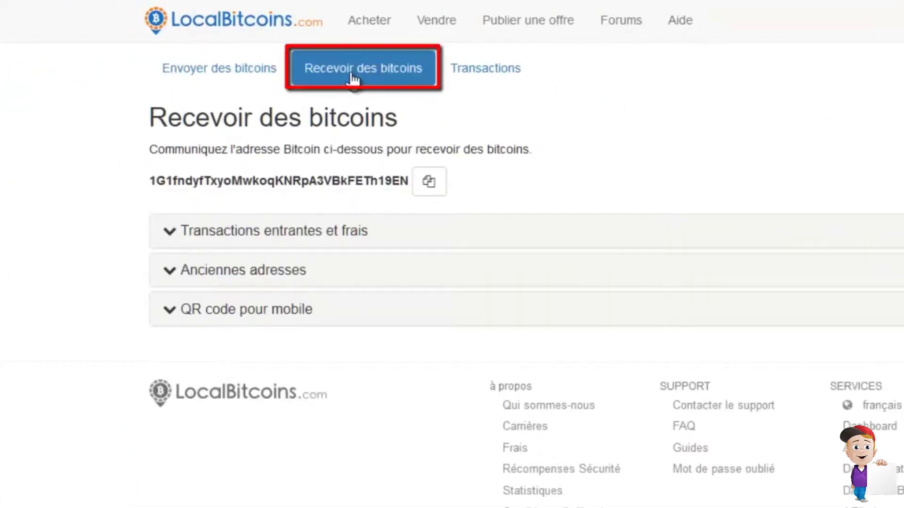
{"action": "left_click", "coordinate": [429, 187]}
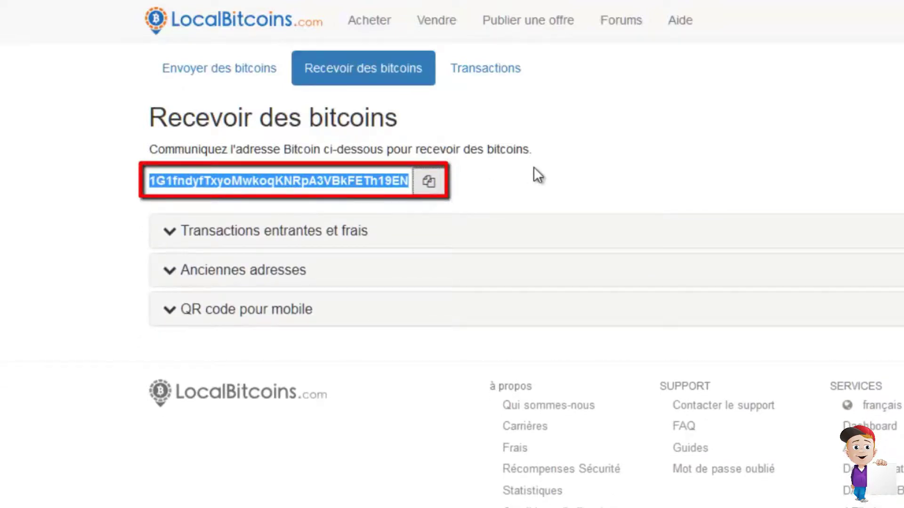
{"action": "left_click", "coordinate": [569, 165]}
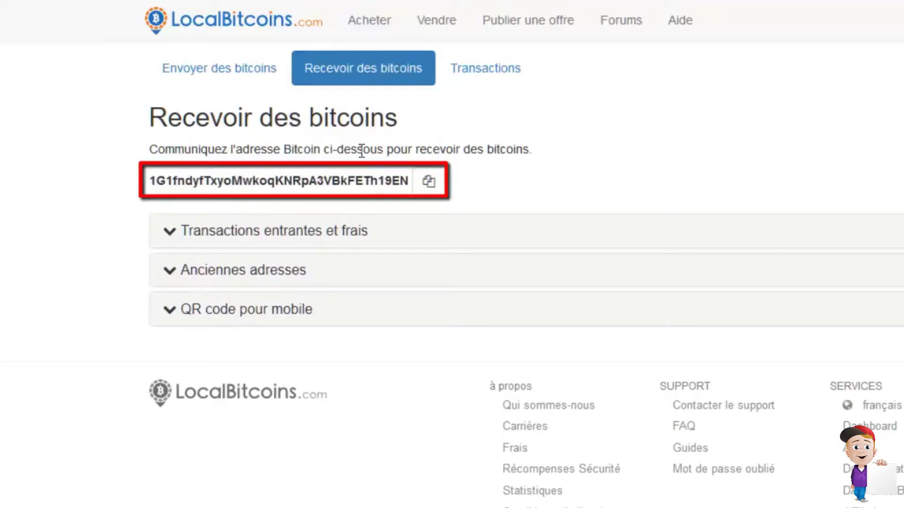
{"action": "left_click", "coordinate": [438, 187]}
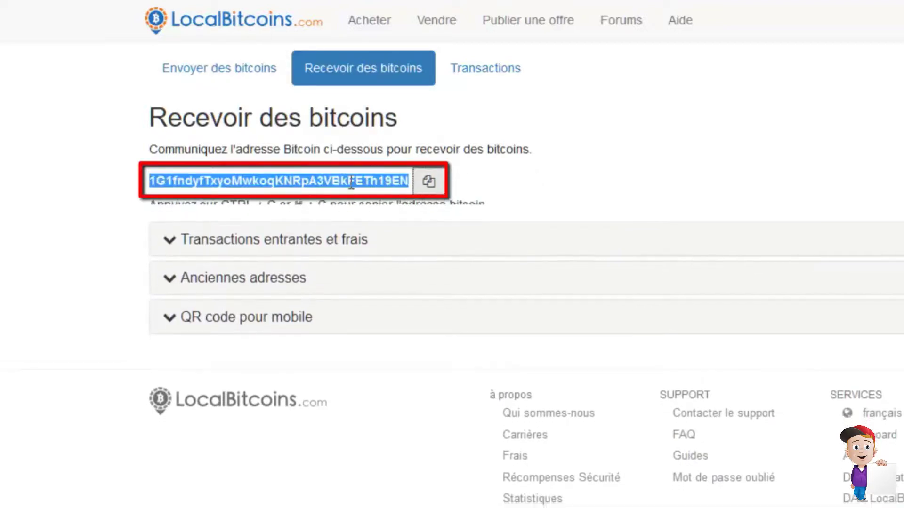
{"action": "left_click", "coordinate": [533, 166]}
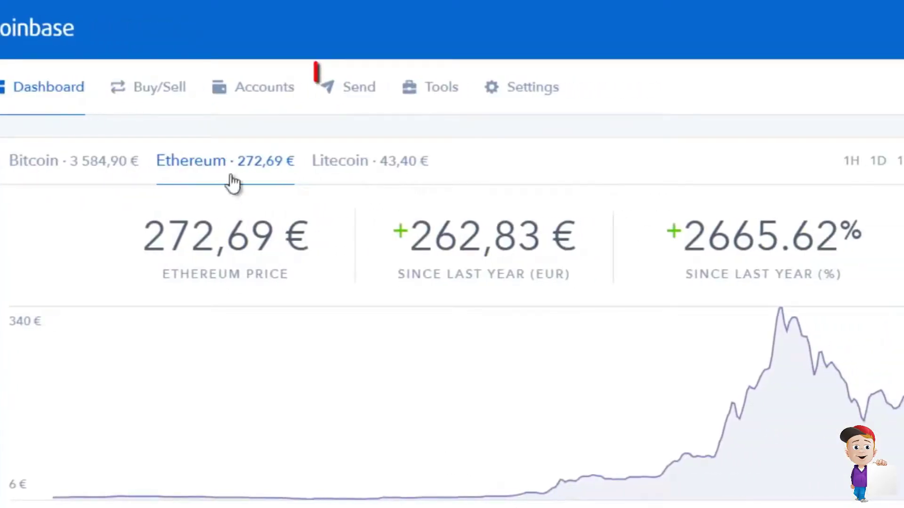
- Start a Coinbase send with the copied LocalBitcoins address as the recipient
{"action": "left_click", "coordinate": [365, 99]}
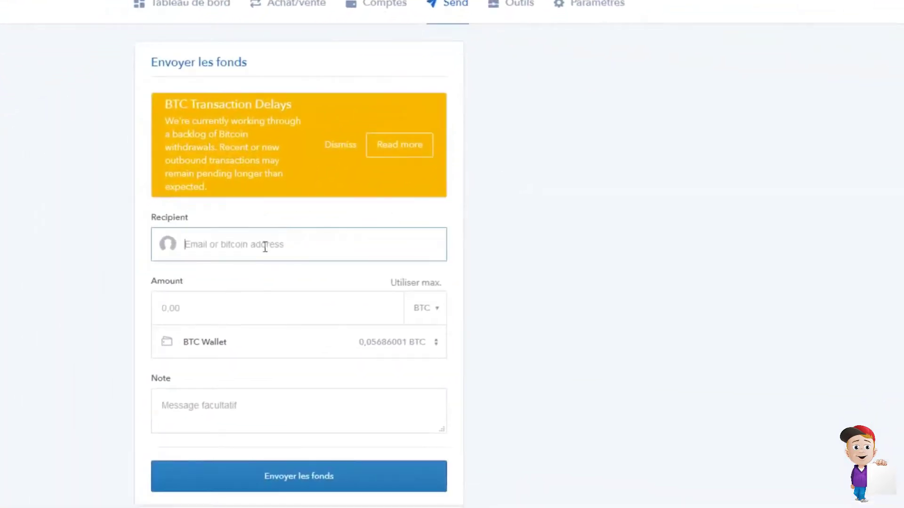
{"action": "left_click", "coordinate": [250, 270]}
{"action": "key", "text": "ctrl+v"}
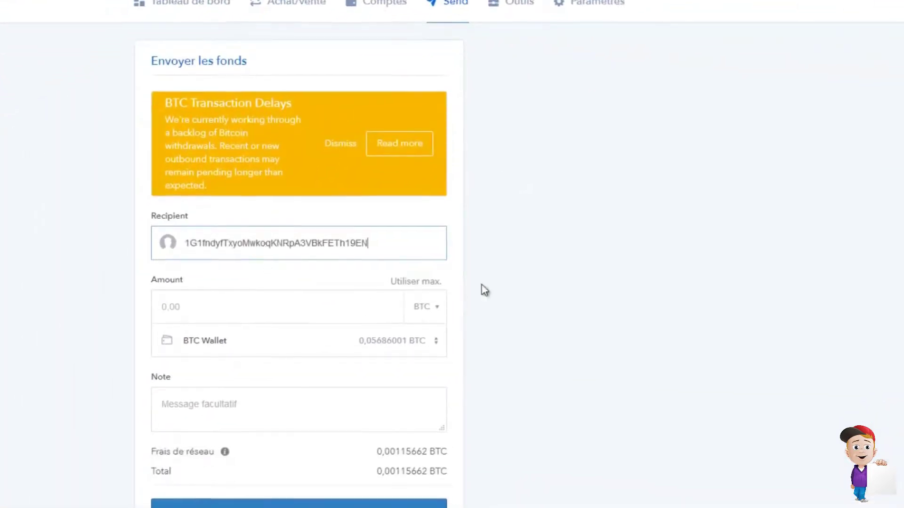
- Enter 0,012 BTC as the amount and continue to the send confirmation summary
{"action": "scroll", "coordinate": [267, 272], "scroll_direction": "down", "scroll_amount": 1}
{"action": "left_click", "coordinate": [263, 273]}
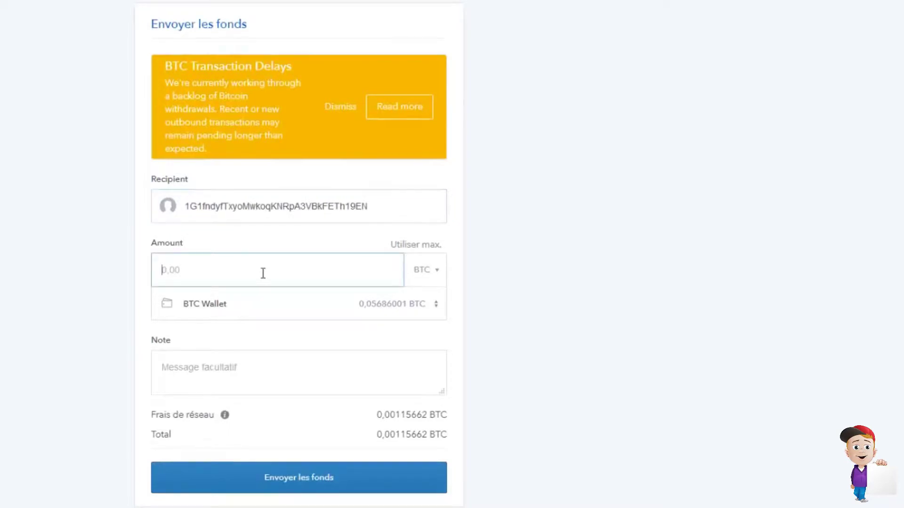
{"action": "type", "text": "0,012"}
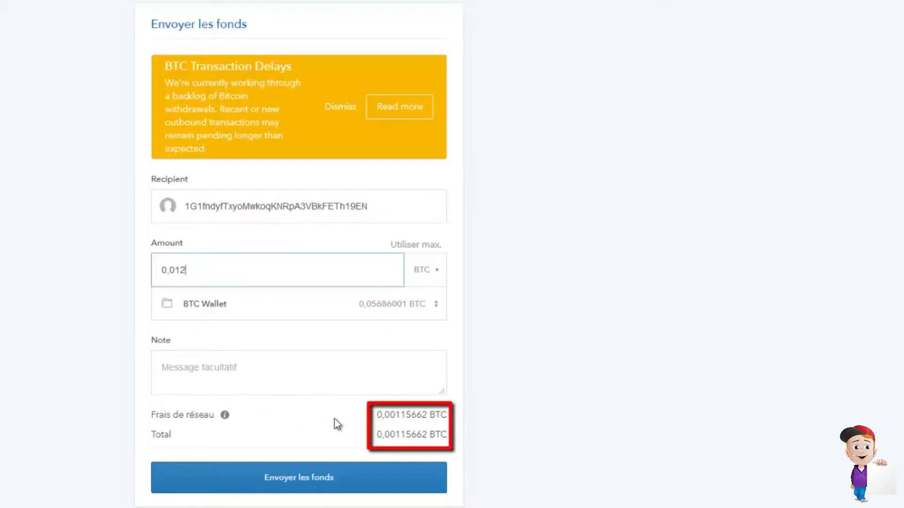
{"action": "left_click", "coordinate": [352, 401]}
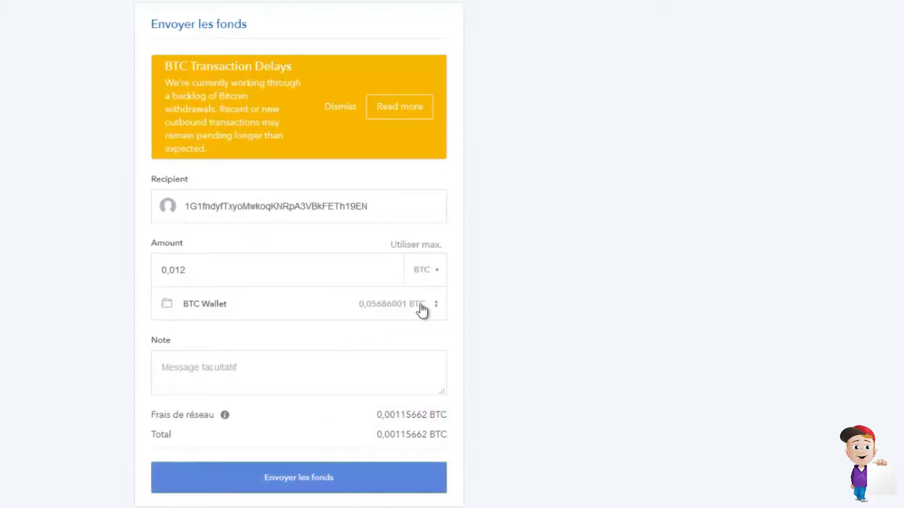
{"action": "key", "text": "Return"}
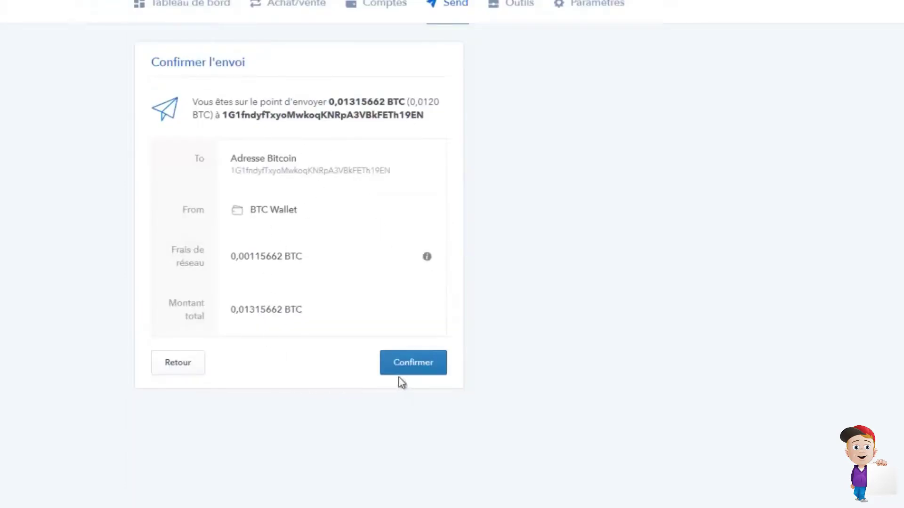
- Confirm the 0,0120 BTC send on the 'Confirmer l'envoi' page
{"action": "left_click", "coordinate": [411, 367]}
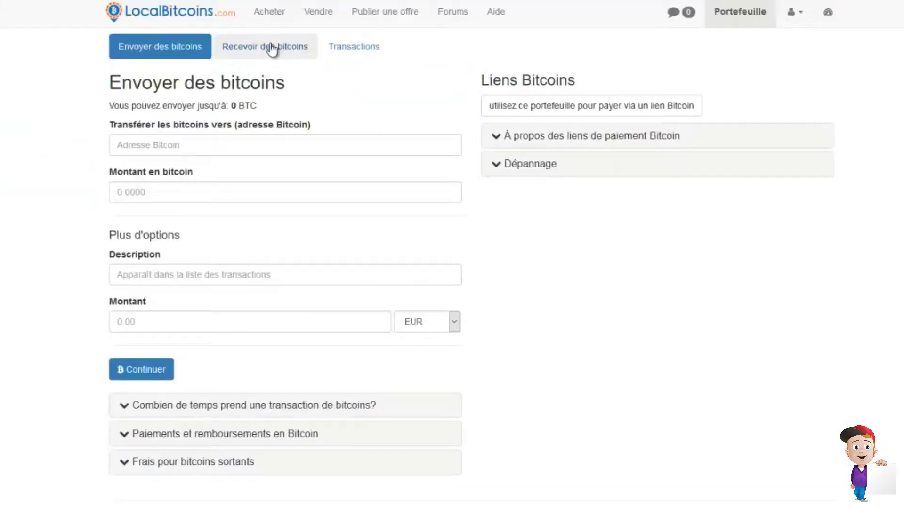
- On the receiving page, read the incoming-transaction notes saying deposits can take three hours
{"action": "left_click", "coordinate": [272, 49]}
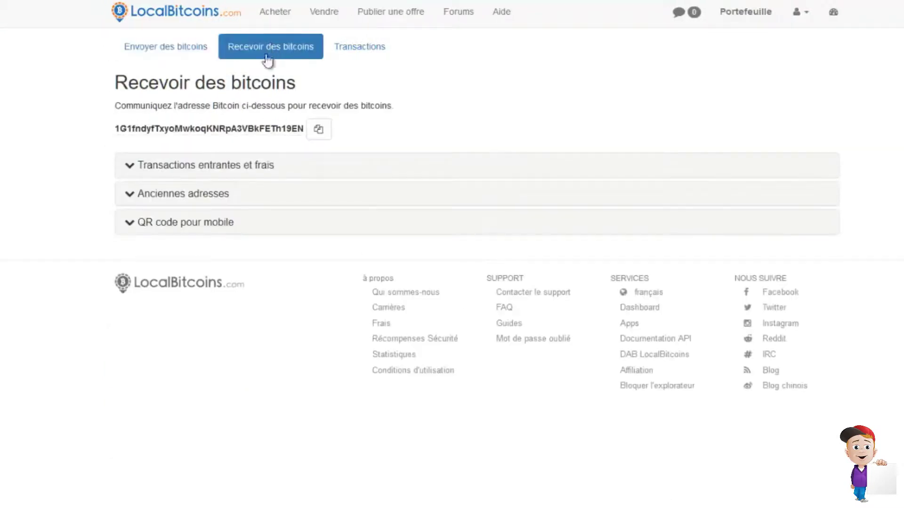
{"action": "left_click", "coordinate": [179, 175]}
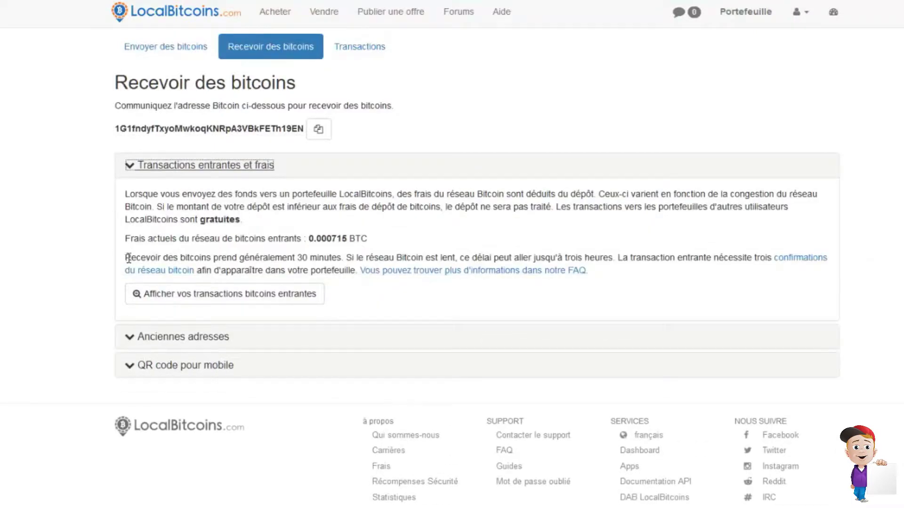
{"action": "left_click_drag", "start_coordinate": [128, 259], "coordinate": [498, 257]}
{"action": "left_click", "coordinate": [506, 254]}
{"action": "left_click_drag", "start_coordinate": [610, 257], "coordinate": [548, 260]}
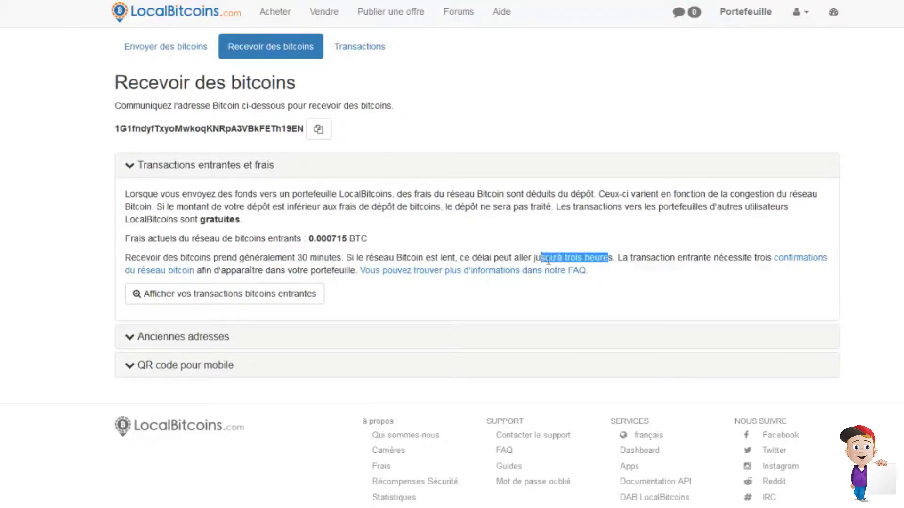
- Check the incoming bitcoin transactions list for the 0.012 BTC deposit
{"action": "left_click", "coordinate": [508, 258]}
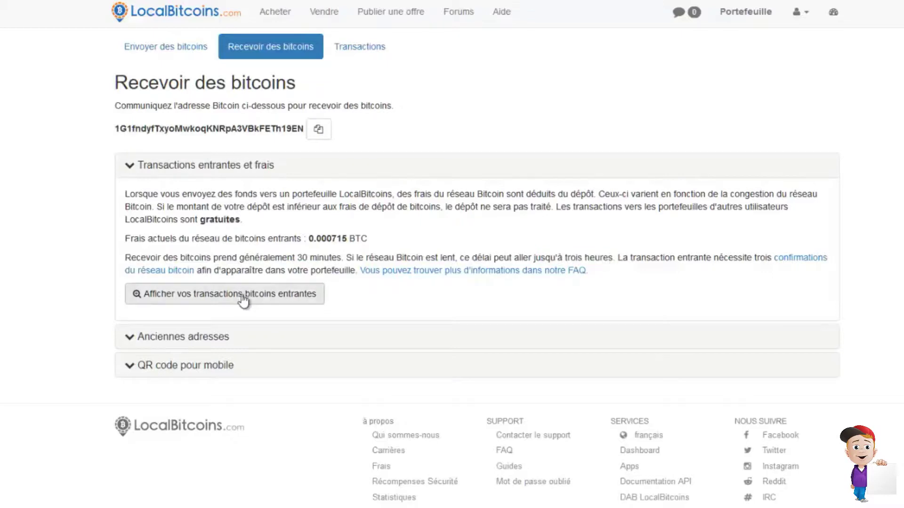
{"action": "left_click", "coordinate": [240, 298]}
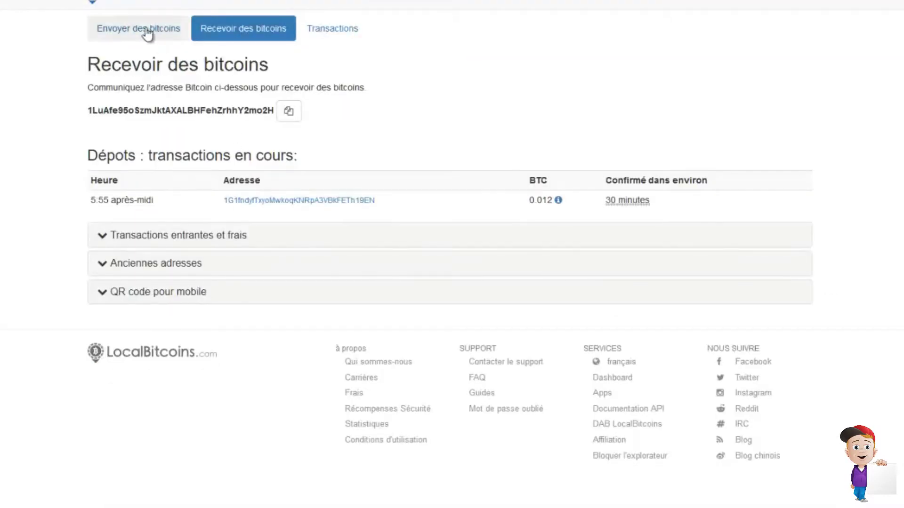
{"action": "left_click", "coordinate": [702, 3]}
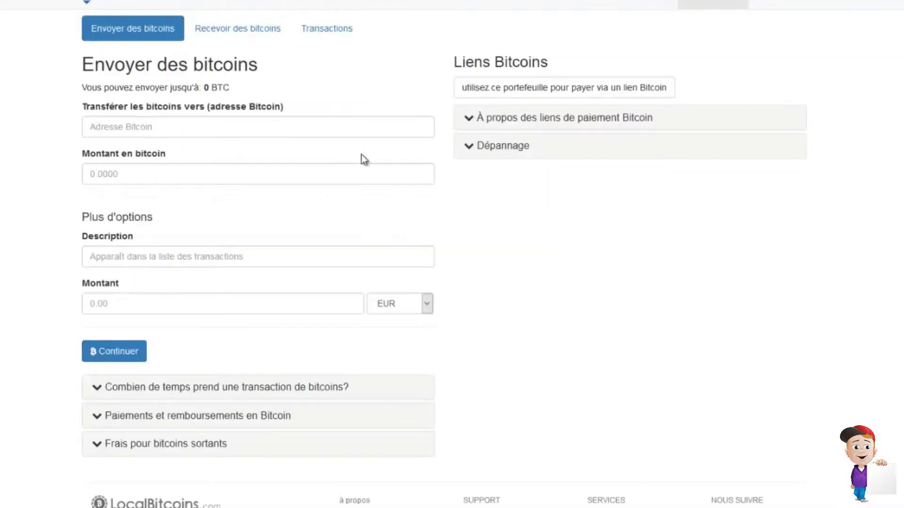
{"action": "left_click", "coordinate": [228, 31]}
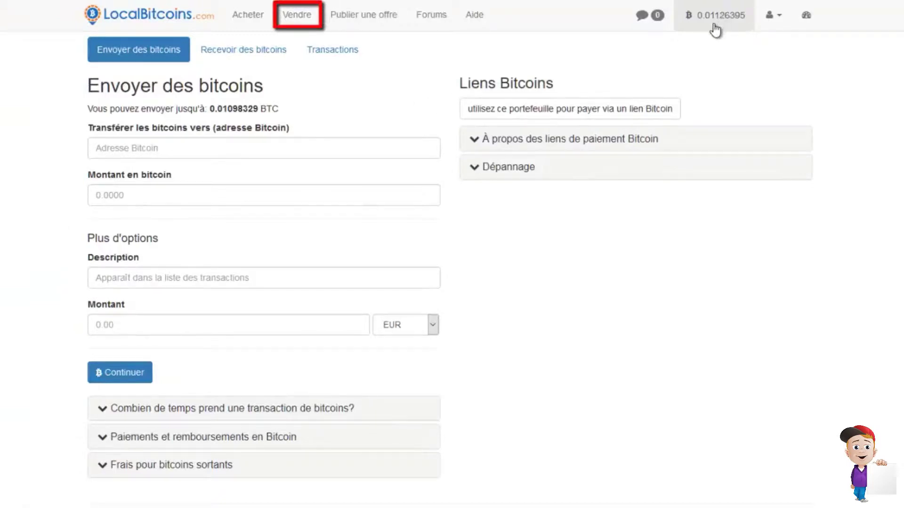
{"action": "left_click", "coordinate": [296, 17]}
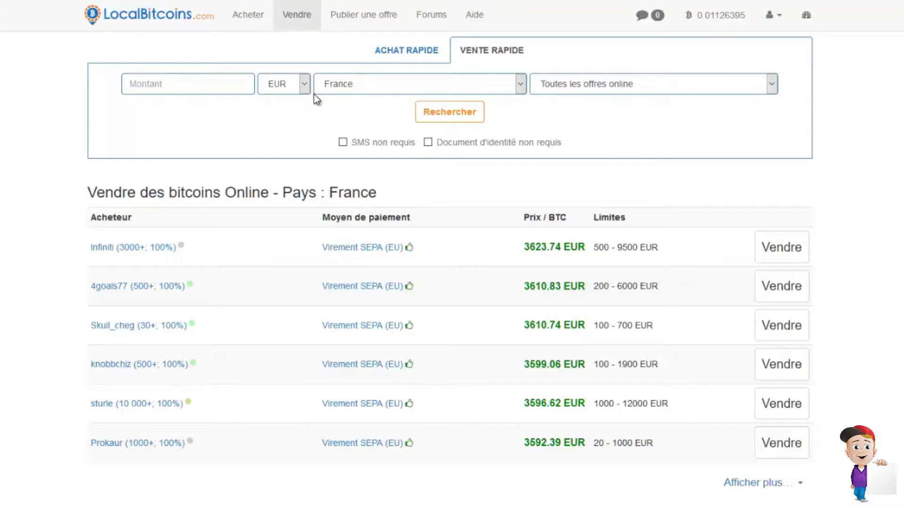
{"action": "left_click", "coordinate": [467, 85]}
{"action": "left_click", "coordinate": [650, 155]}
{"action": "left_click", "coordinate": [612, 84]}
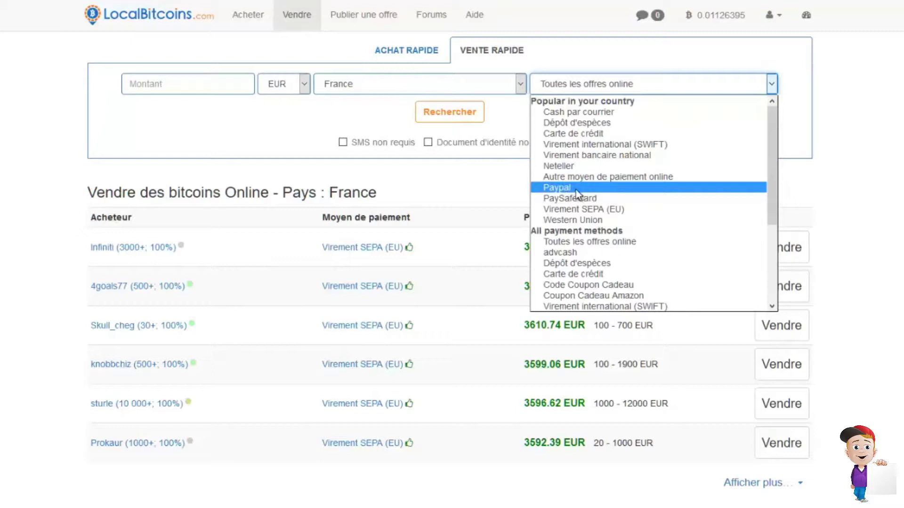
{"action": "left_click", "coordinate": [575, 189]}
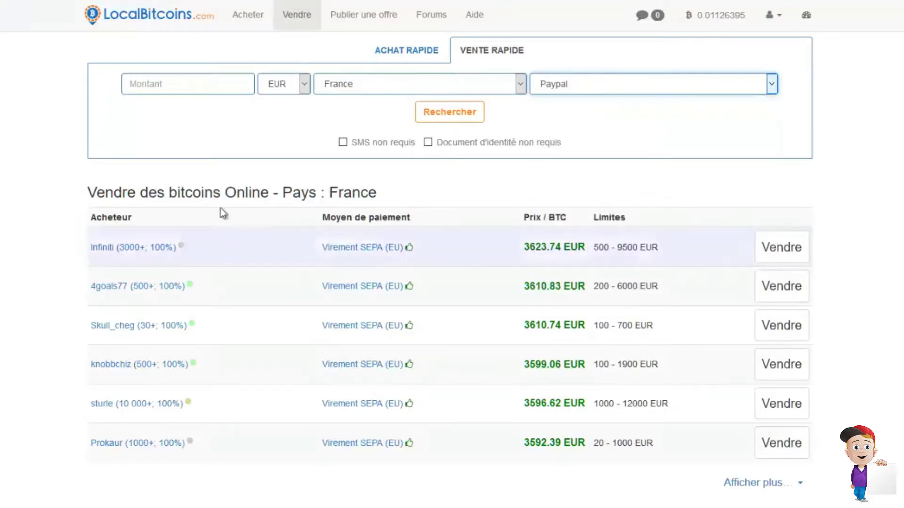
{"action": "left_click", "coordinate": [234, 89]}
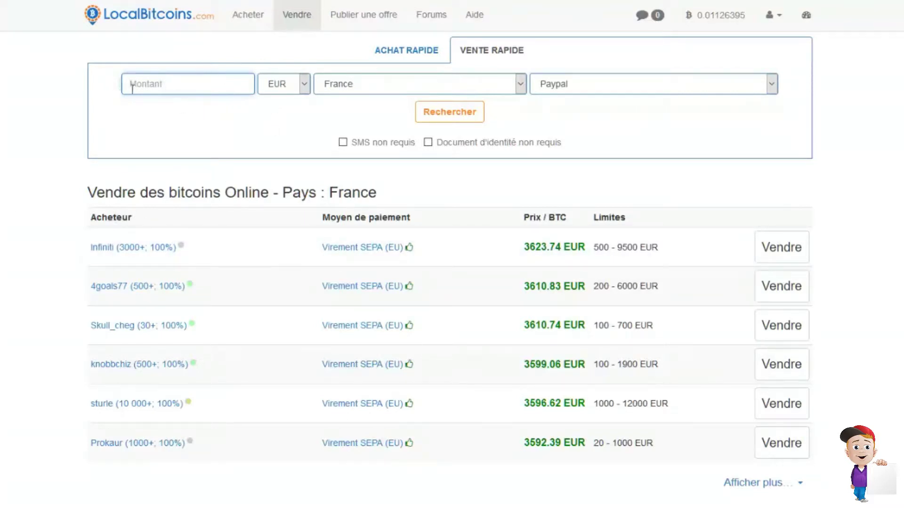
{"action": "left_click", "coordinate": [780, 21]}
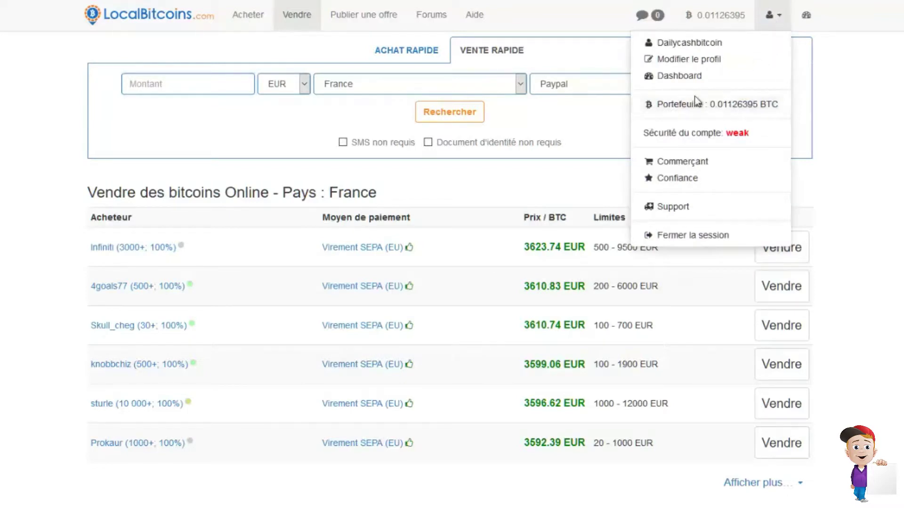
{"action": "left_click", "coordinate": [679, 104]}
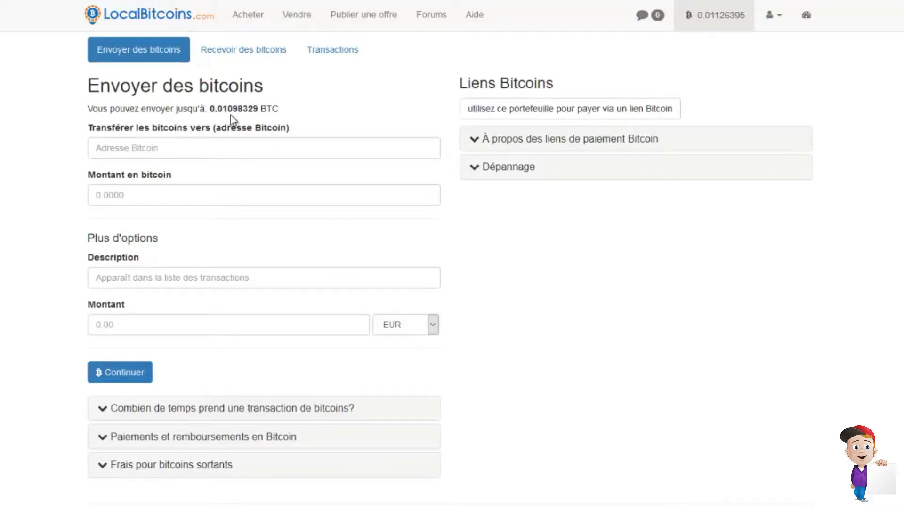
- Fill 'Montant en bitcoin' with the 0.01098329 BTC maximum, note its ~40.48 EUR value, then open Vendre
{"action": "left_click", "coordinate": [231, 114]}
{"action": "left_click", "coordinate": [203, 280]}
{"action": "left_click", "coordinate": [157, 196]}
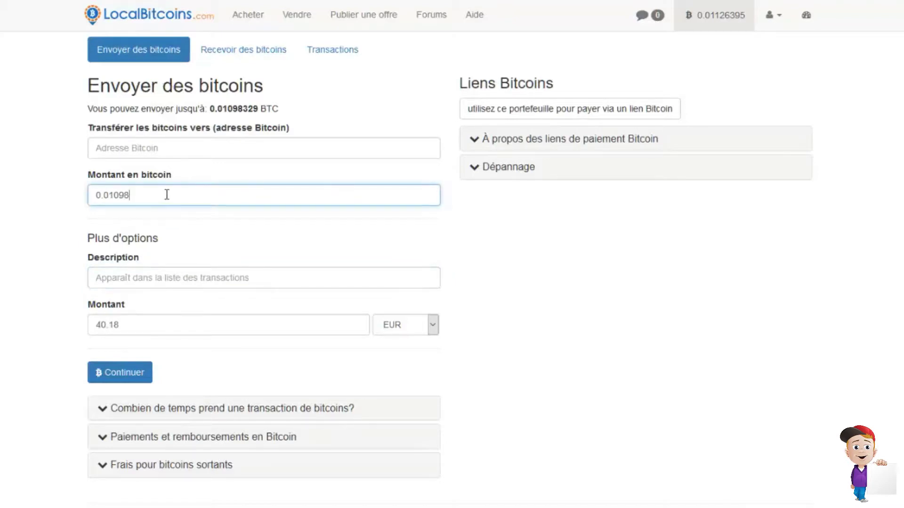
{"action": "left_click", "coordinate": [151, 281]}
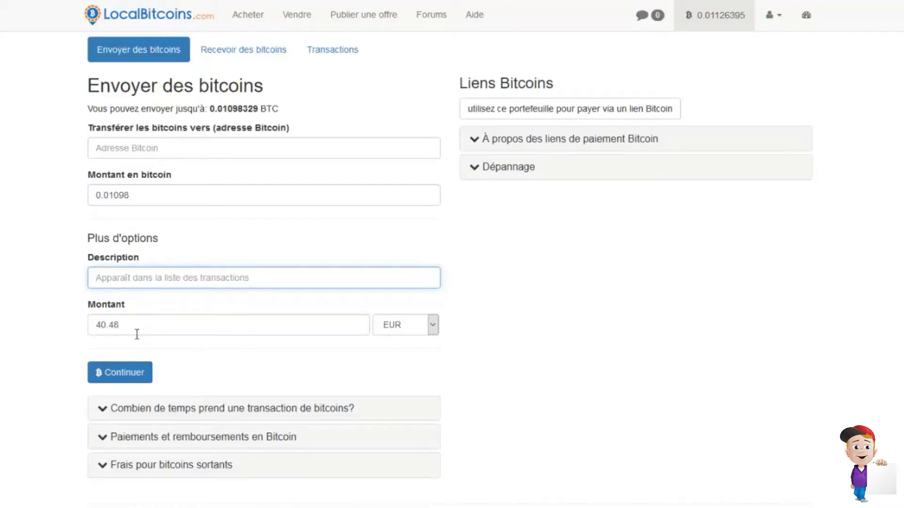
{"action": "left_click", "coordinate": [291, 20]}
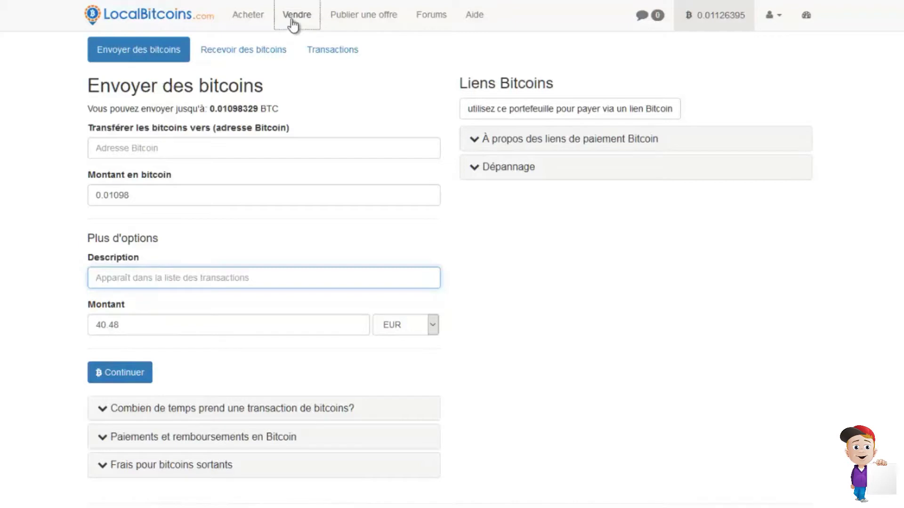
{"action": "left_click", "coordinate": [171, 81]}
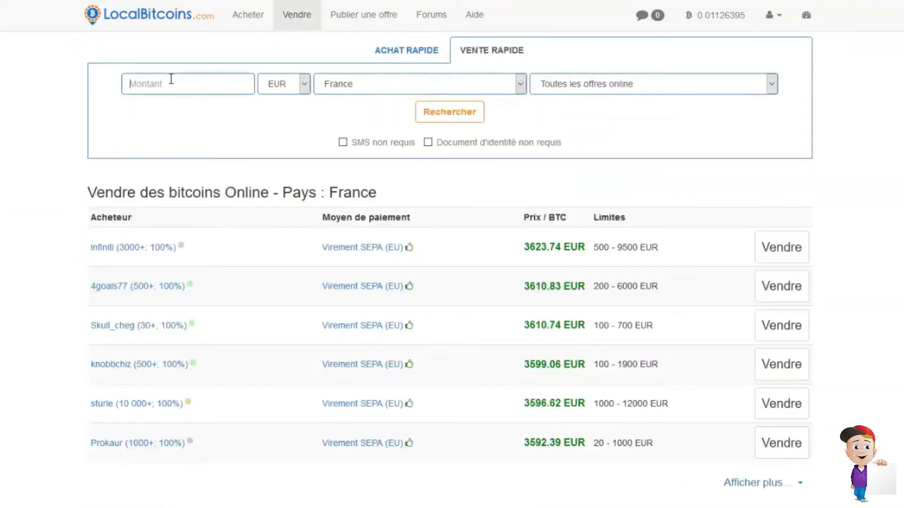
- Search for France buyers paying by Paypal for 40 EUR
{"action": "type", "text": "40"}
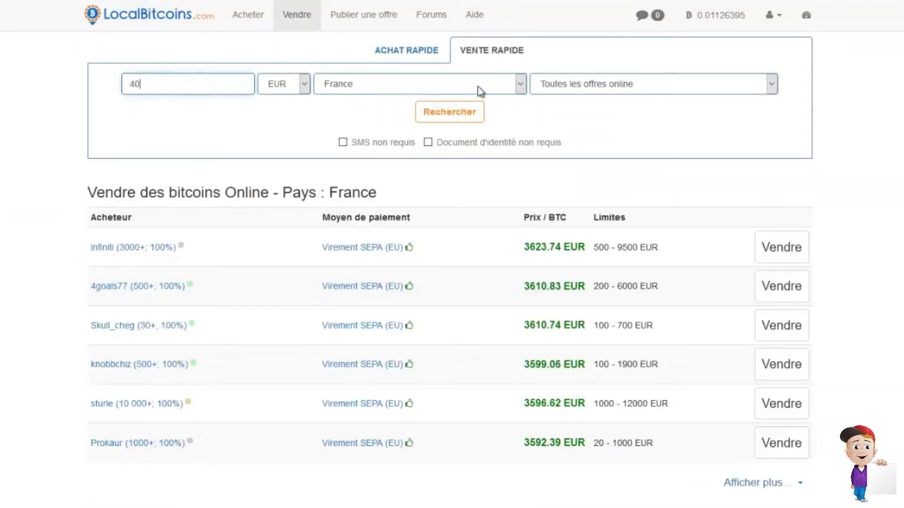
{"action": "left_click", "coordinate": [627, 92]}
{"action": "left_click", "coordinate": [620, 198]}
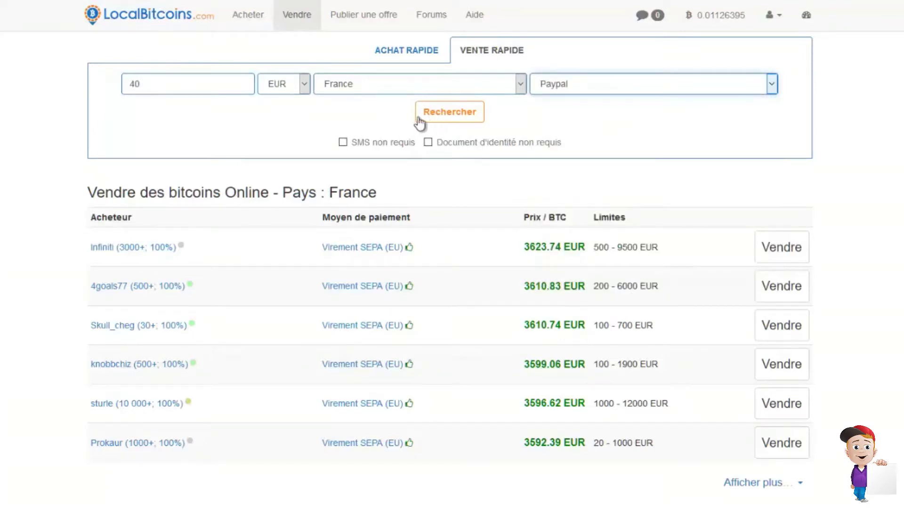
{"action": "left_click", "coordinate": [470, 115]}
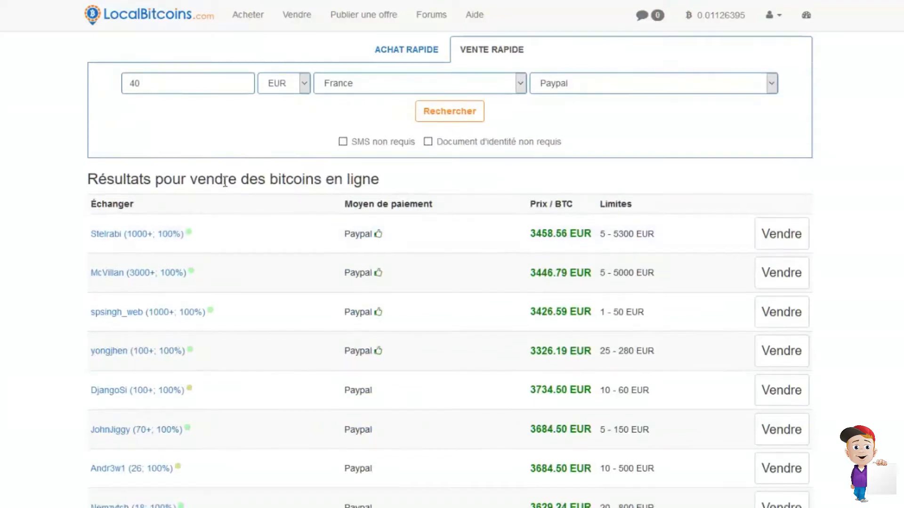
- Browse the Paypal buyer results and their prices, up to 3734.50 EUR per BTC
{"action": "scroll", "coordinate": [224, 185], "scroll_direction": "down", "scroll_amount": 2}
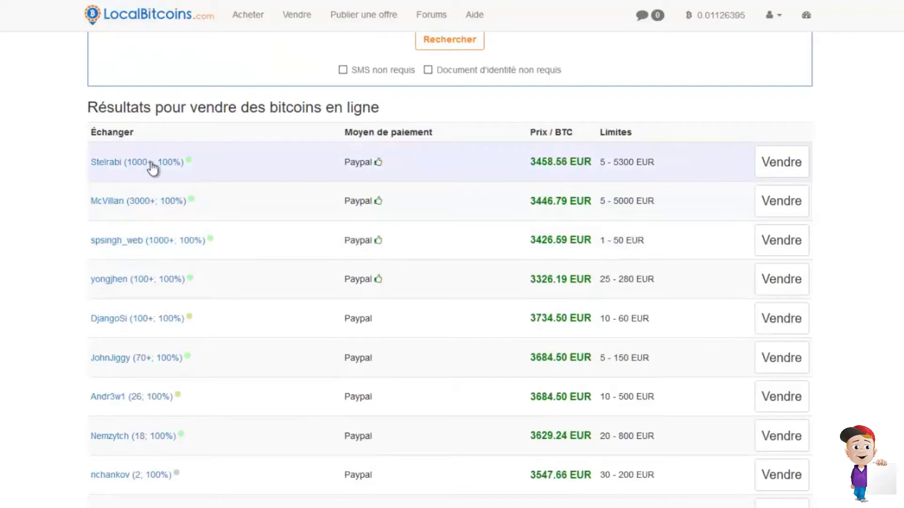
{"action": "scroll", "coordinate": [211, 197], "scroll_direction": "up", "scroll_amount": 2}
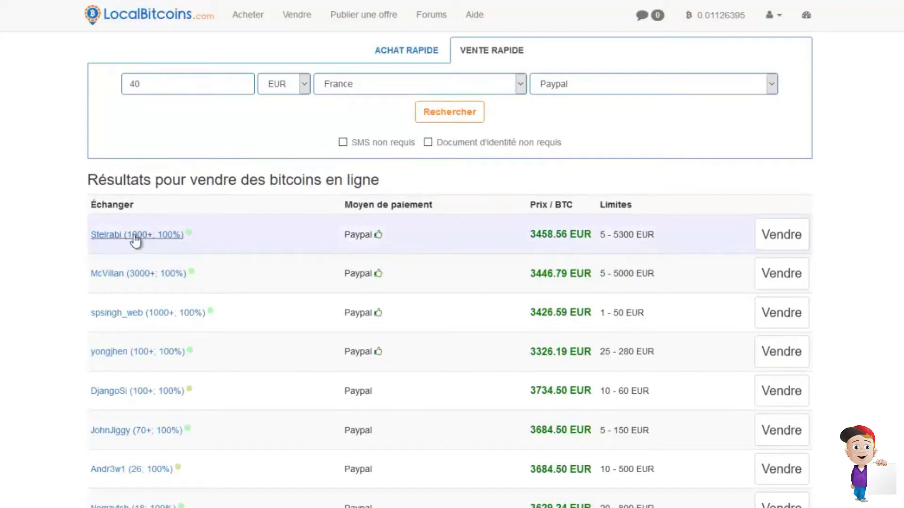
{"action": "scroll", "coordinate": [282, 212], "scroll_direction": "down", "scroll_amount": 5}
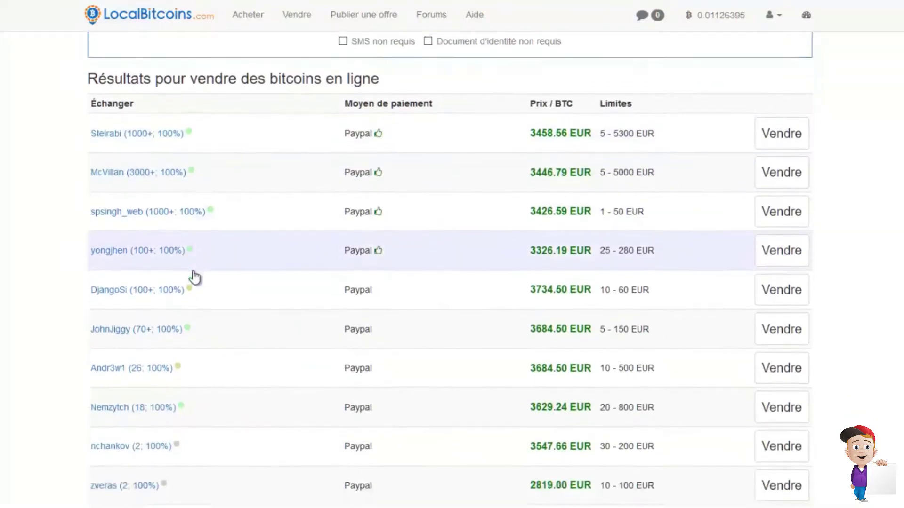
{"action": "scroll", "coordinate": [307, 276], "scroll_direction": "up", "scroll_amount": 5}
{"action": "mouse_move", "coordinate": [191, 236]}
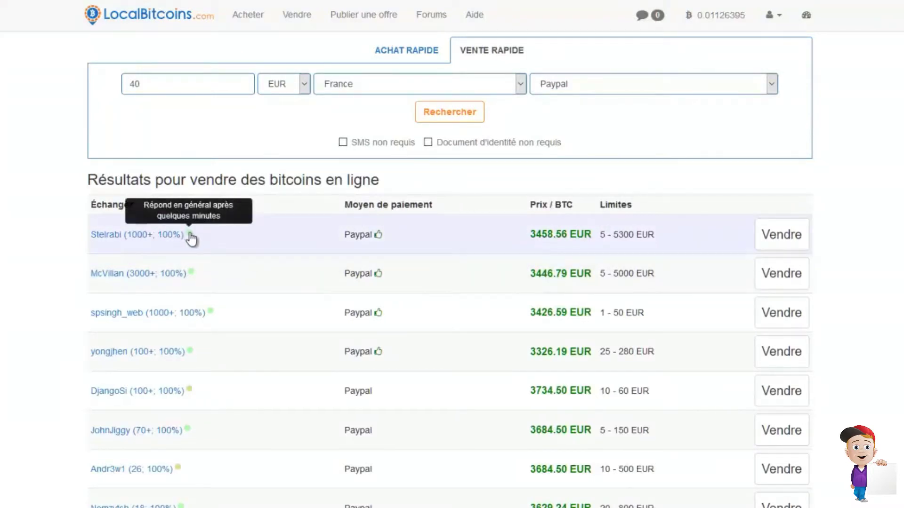
{"action": "scroll", "coordinate": [214, 284], "scroll_direction": "down", "scroll_amount": 3}
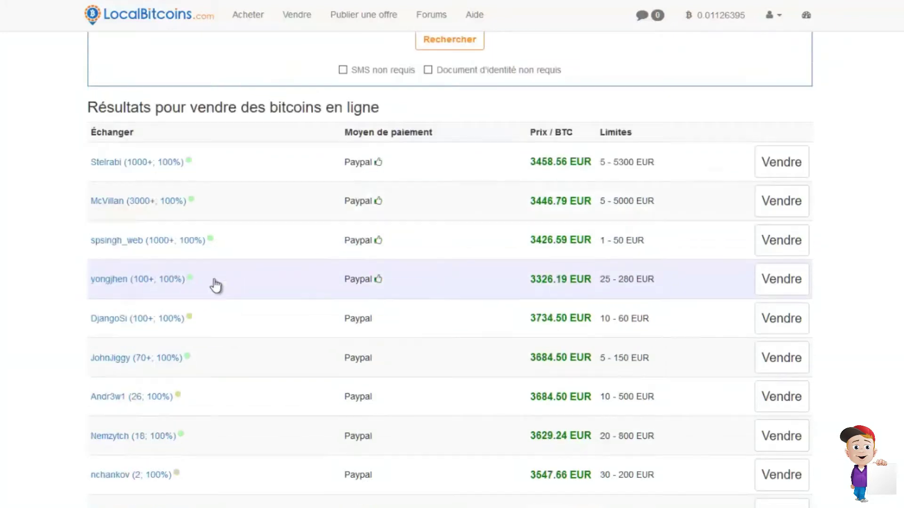
{"action": "scroll", "coordinate": [217, 284], "scroll_direction": "up", "scroll_amount": 1}
{"action": "scroll", "coordinate": [216, 285], "scroll_direction": "up", "scroll_amount": 1}
{"action": "scroll", "coordinate": [216, 285], "scroll_direction": "down", "scroll_amount": 2}
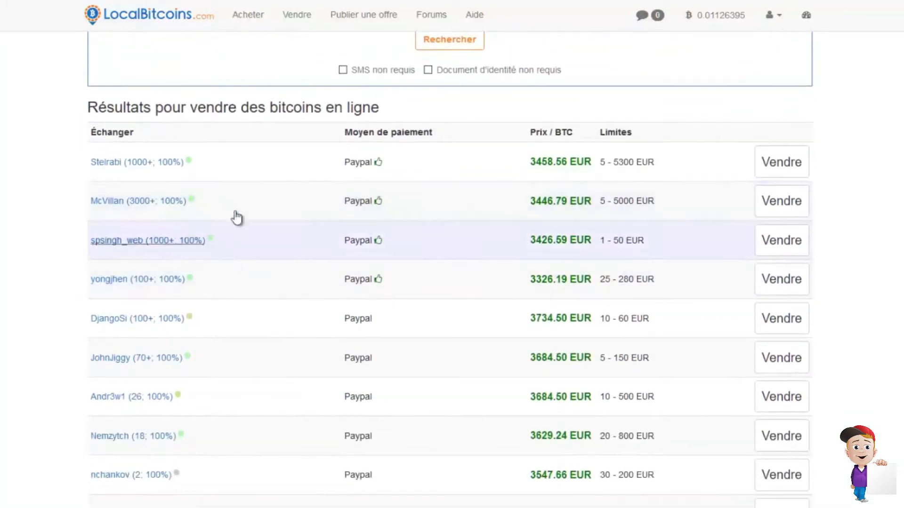
{"action": "scroll", "coordinate": [222, 272], "scroll_direction": "down", "scroll_amount": 3}
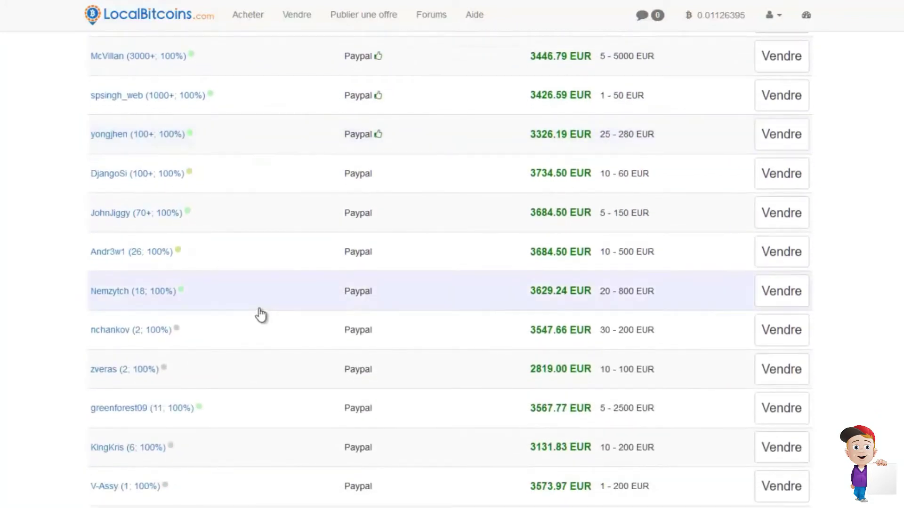
{"action": "scroll", "coordinate": [260, 315], "scroll_direction": "up", "scroll_amount": 5}
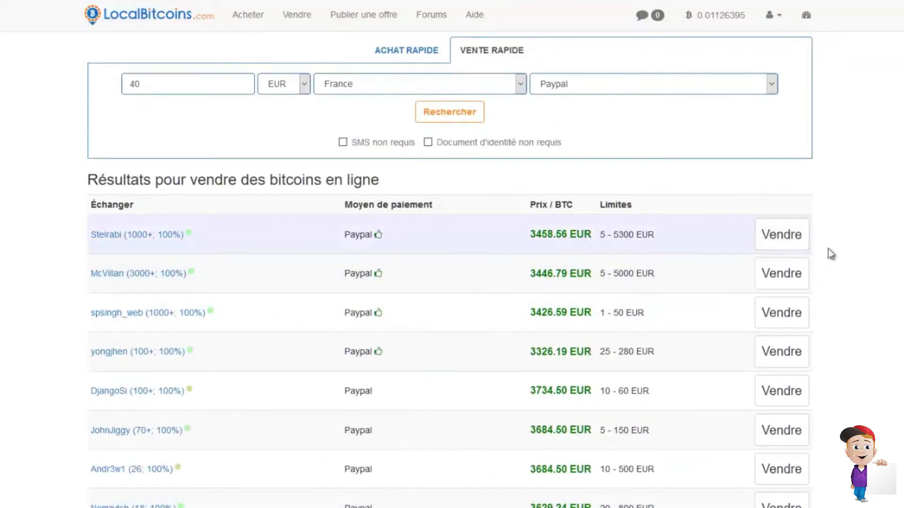
- Start a sale to the top Paypal buyer and send the proposal for 38 EUR instead of 39
{"action": "left_click", "coordinate": [786, 242]}
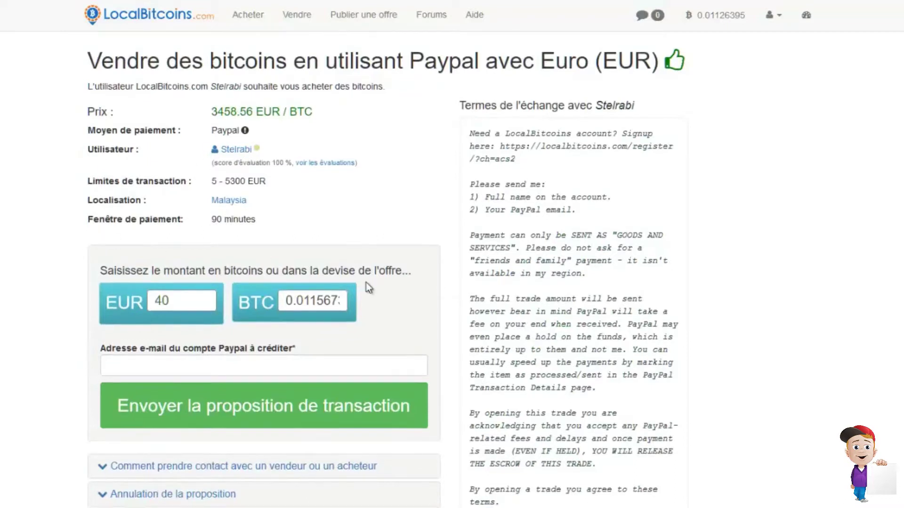
{"action": "scroll", "coordinate": [330, 287], "scroll_direction": "down", "scroll_amount": 2}
{"action": "left_click", "coordinate": [149, 295]}
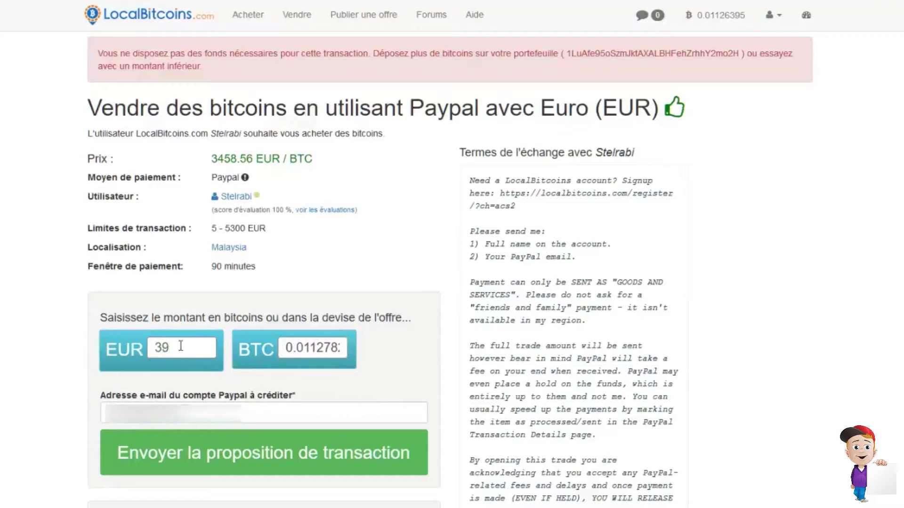
{"action": "left_click_drag", "start_coordinate": [180, 346], "coordinate": [148, 343]}
{"action": "type", "text": "3"}
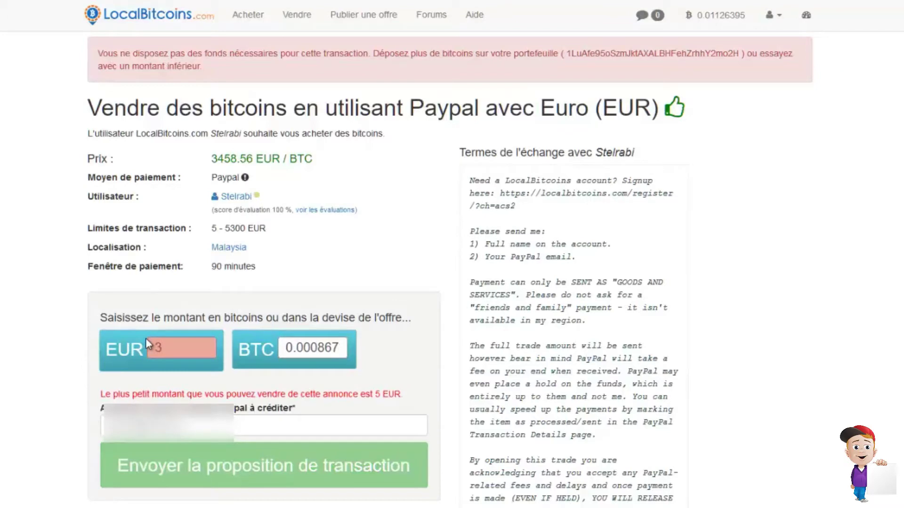
{"action": "type", "text": "8"}
{"action": "key", "text": "Return"}
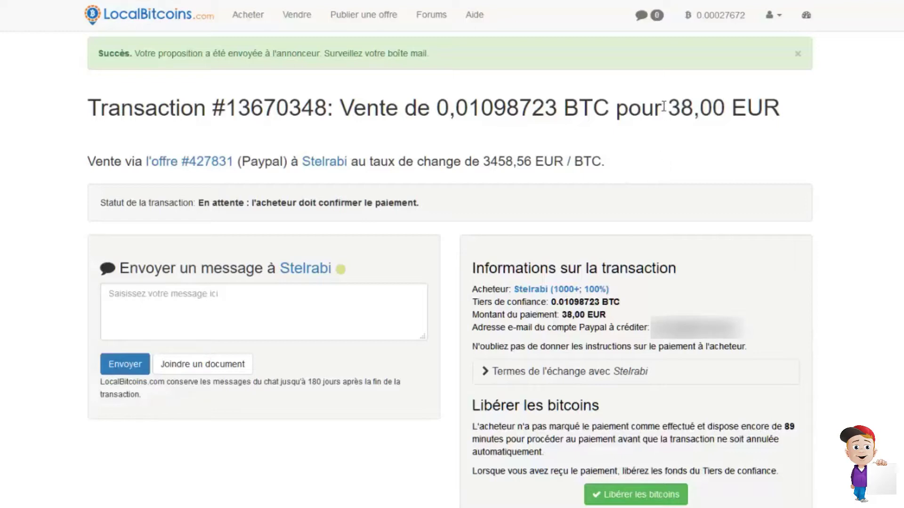
{"action": "left_click_drag", "start_coordinate": [668, 108], "coordinate": [731, 108]}
{"action": "left_click", "coordinate": [679, 142]}
{"action": "left_click_drag", "start_coordinate": [669, 108], "coordinate": [711, 108]}
{"action": "left_click", "coordinate": [624, 173]}
{"action": "double_click", "coordinate": [696, 108]}
{"action": "left_click", "coordinate": [677, 137]}
{"action": "scroll", "coordinate": [670, 128], "scroll_direction": "down", "scroll_amount": 3}
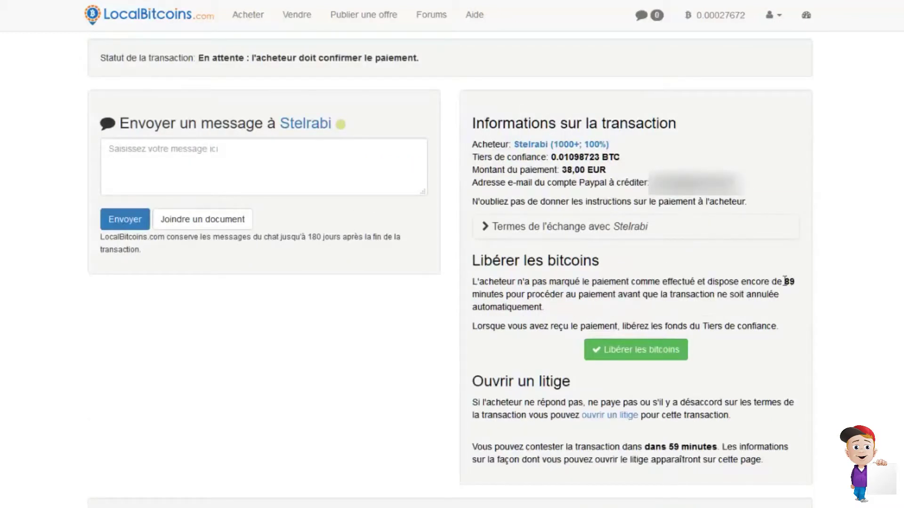
{"action": "left_click_drag", "start_coordinate": [785, 281], "coordinate": [505, 296]}
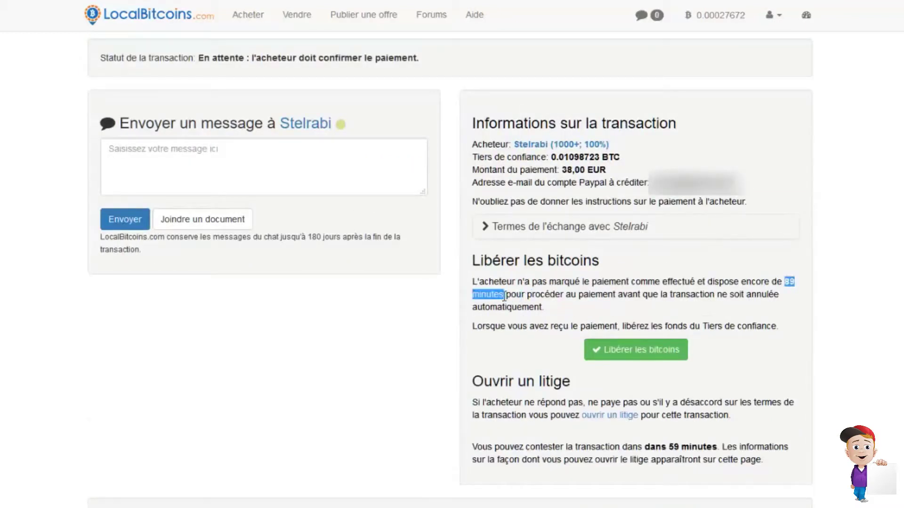
{"action": "left_click", "coordinate": [505, 296]}
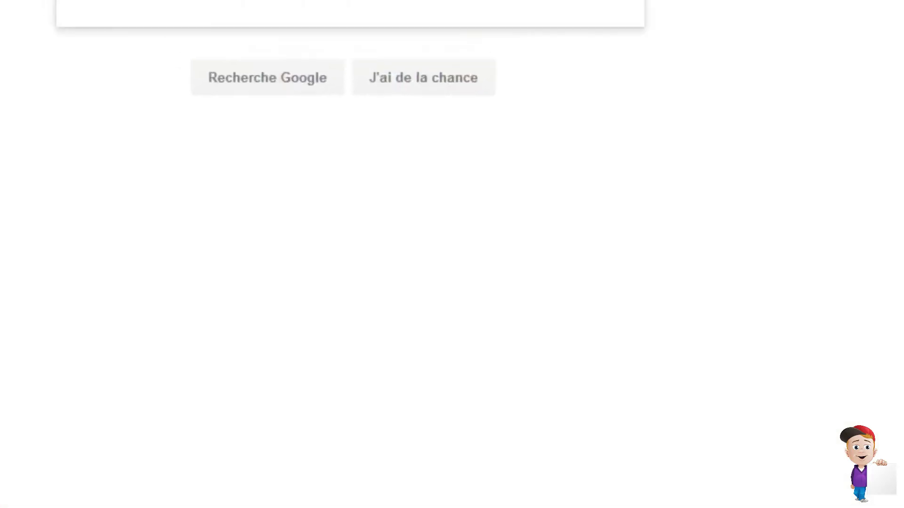
- Start a Google search for PayPal by typing 'payp'
{"action": "type", "text": "pay"}
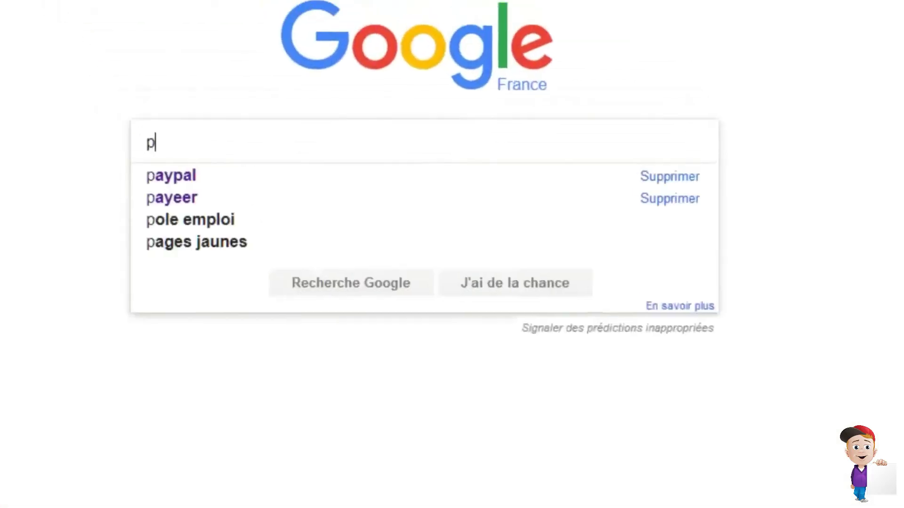
{"action": "type", "text": "p"}
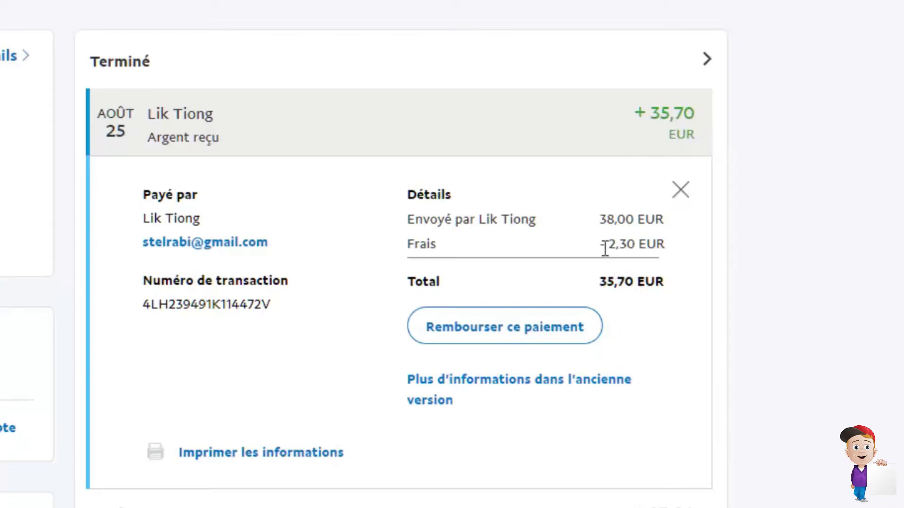
- Highlight the 2,30 EUR PayPal fee on the received payment, then clear the highlight
{"action": "left_click_drag", "start_coordinate": [607, 245], "coordinate": [665, 245]}
{"action": "left_click", "coordinate": [666, 245]}
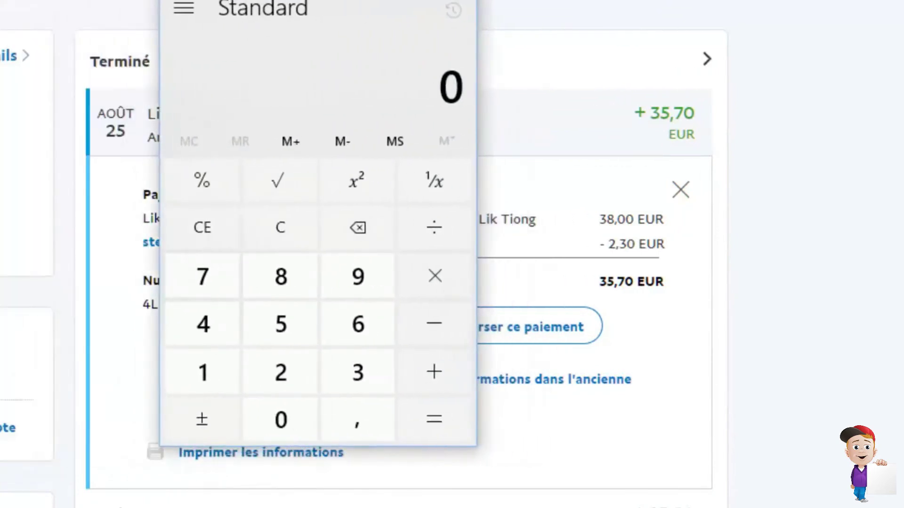
- Calculate 43,5 − 35,7 in the calculator, getting 7,8
{"action": "left_click", "coordinate": [222, 317]}
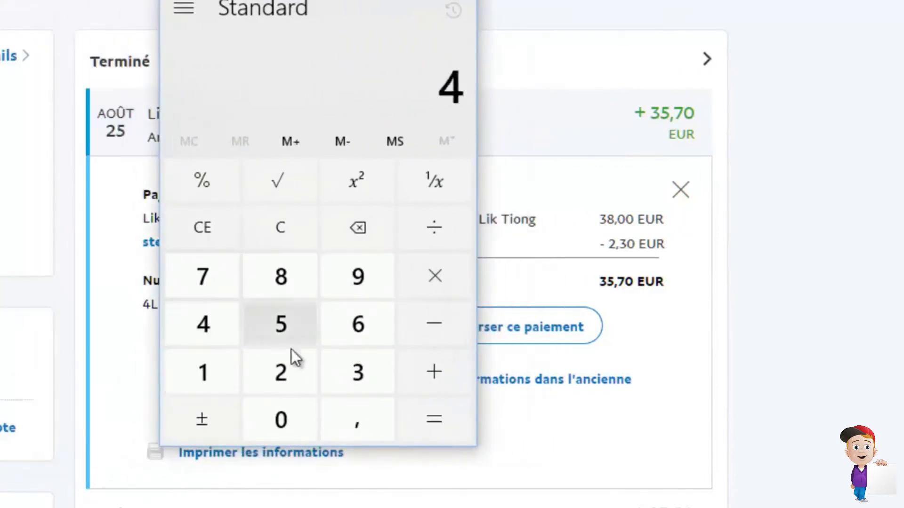
{"action": "left_click", "coordinate": [335, 360]}
{"action": "left_click", "coordinate": [350, 428]}
{"action": "left_click", "coordinate": [293, 321]}
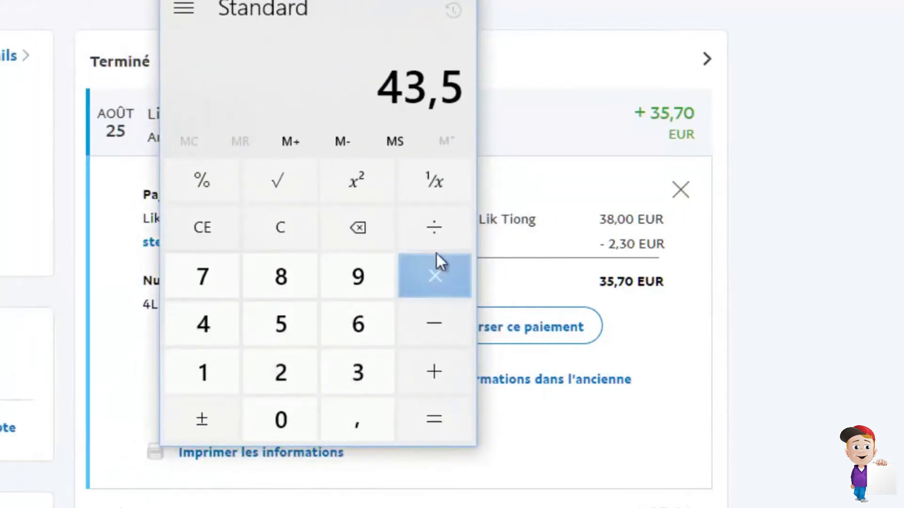
{"action": "left_click", "coordinate": [284, 233]}
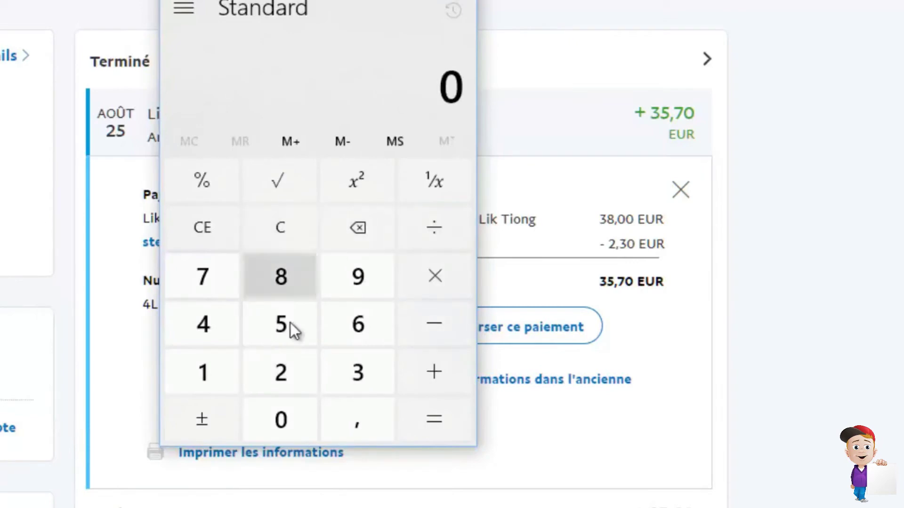
{"action": "type", "text": "43,5"}
{"action": "left_click", "coordinate": [454, 338]}
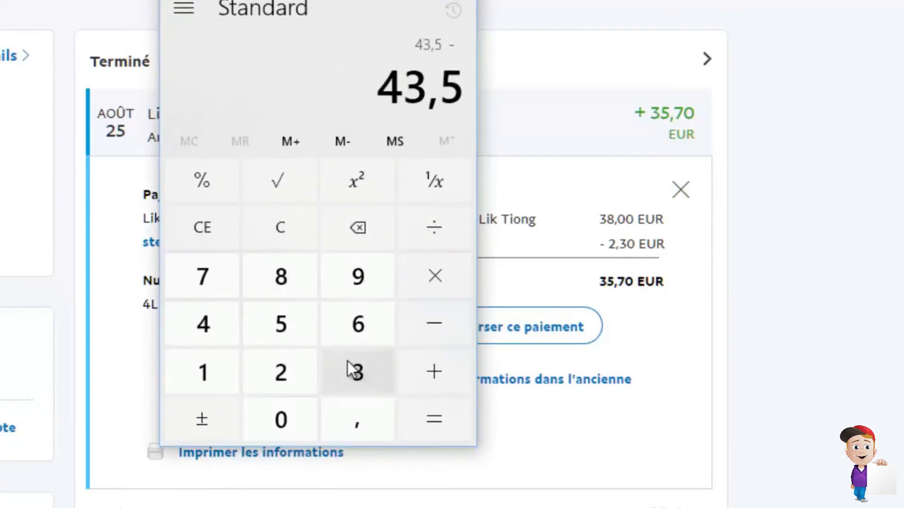
{"action": "type", "text": "35,7"}
{"action": "key", "text": "Return"}
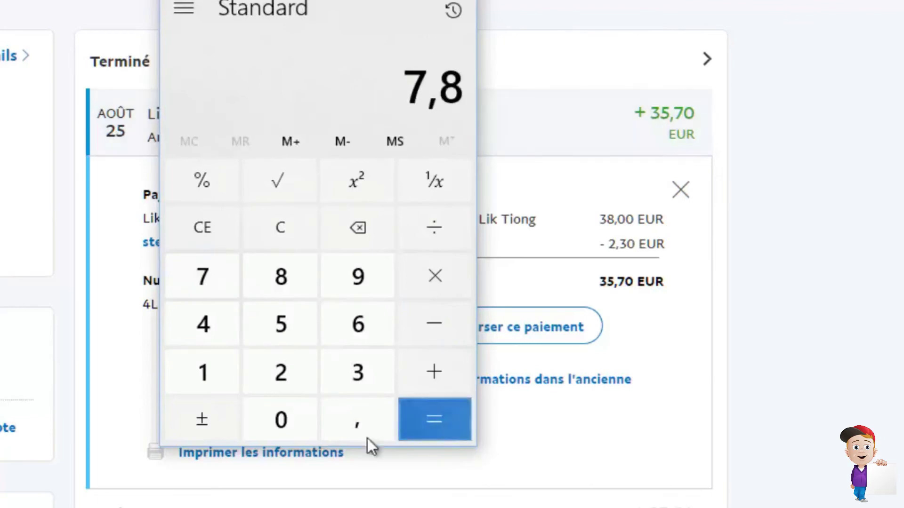
{"action": "type", "text": "7"}
{"action": "left_click", "coordinate": [356, 426]}
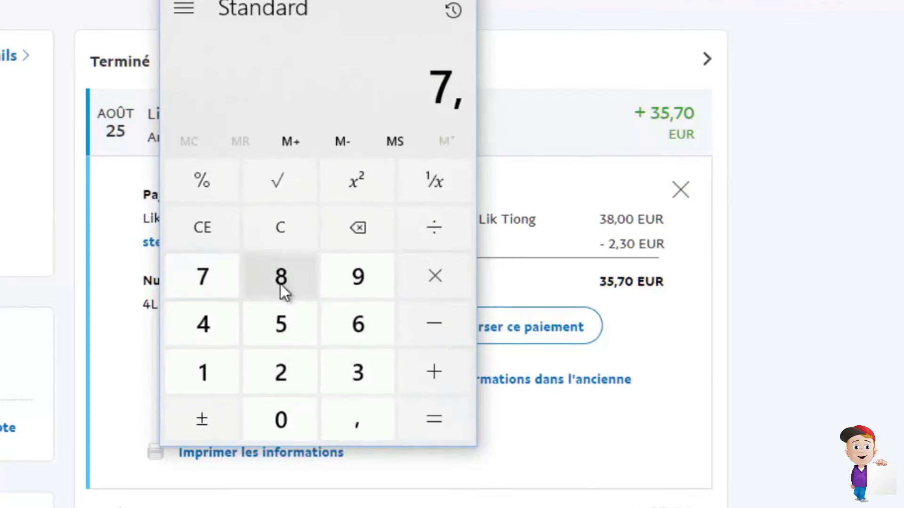
{"action": "left_click", "coordinate": [280, 287]}
{"action": "left_click", "coordinate": [445, 233]}
{"action": "left_click", "coordinate": [360, 376]}
{"action": "left_click", "coordinate": [281, 324]}
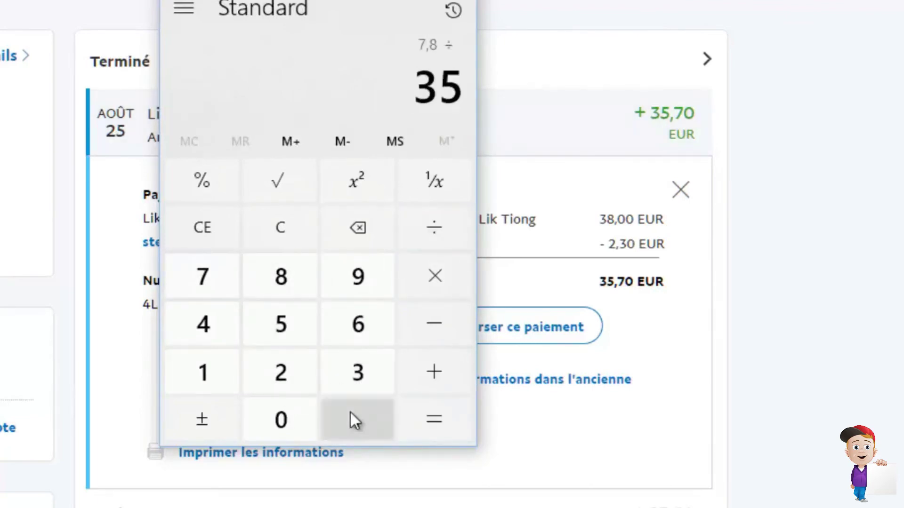
{"action": "left_click", "coordinate": [355, 419]}
{"action": "left_click", "coordinate": [203, 277]}
{"action": "left_click", "coordinate": [430, 415]}
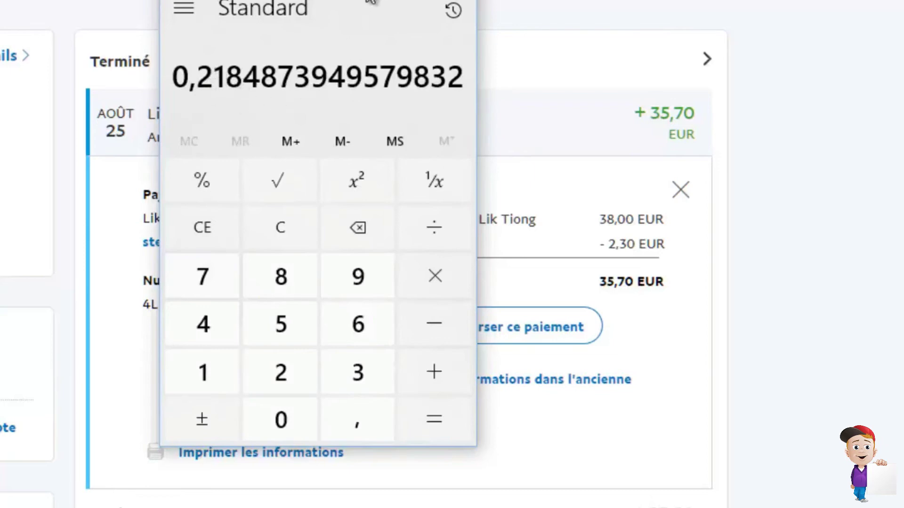
{"action": "left_click_drag", "start_coordinate": [371, 3], "coordinate": [873, 11]}
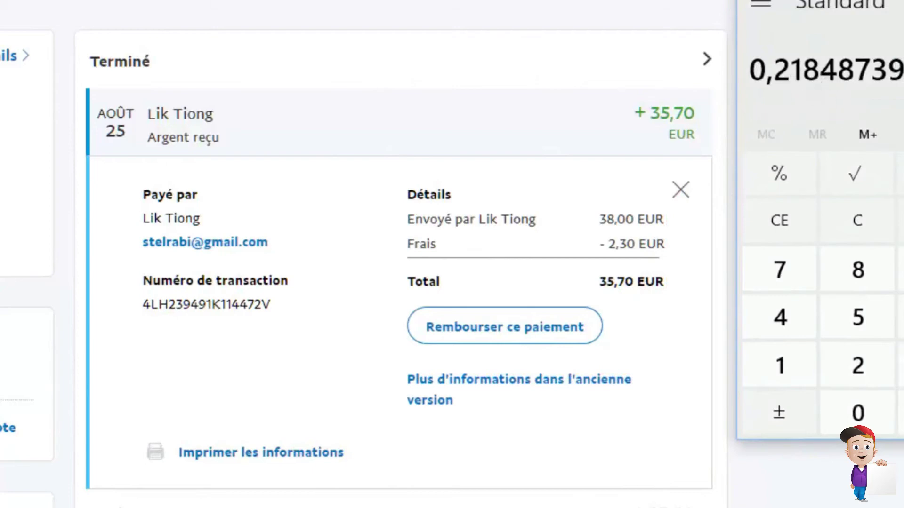
{"action": "key", "text": "alt+F4"}
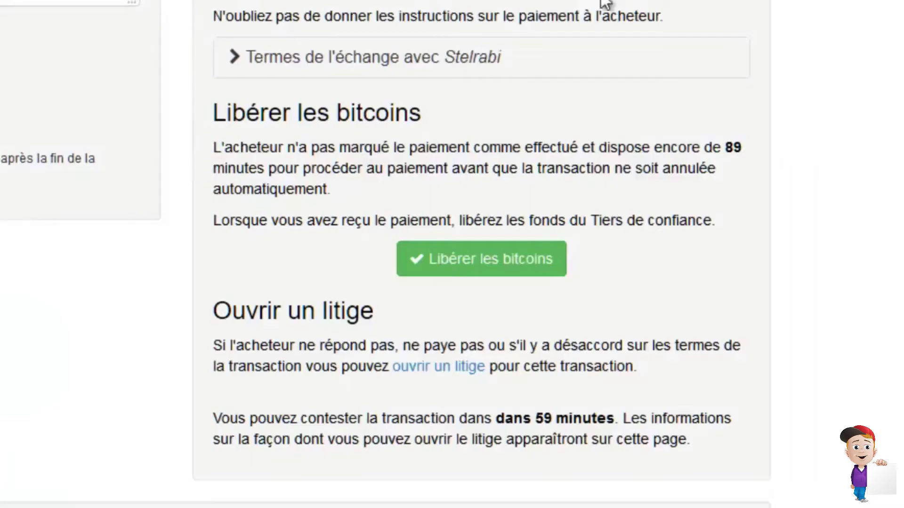
{"action": "scroll", "coordinate": [457, 257], "scroll_direction": "down", "scroll_amount": 5}
{"action": "scroll", "coordinate": [458, 138], "scroll_direction": "up", "scroll_amount": 2}
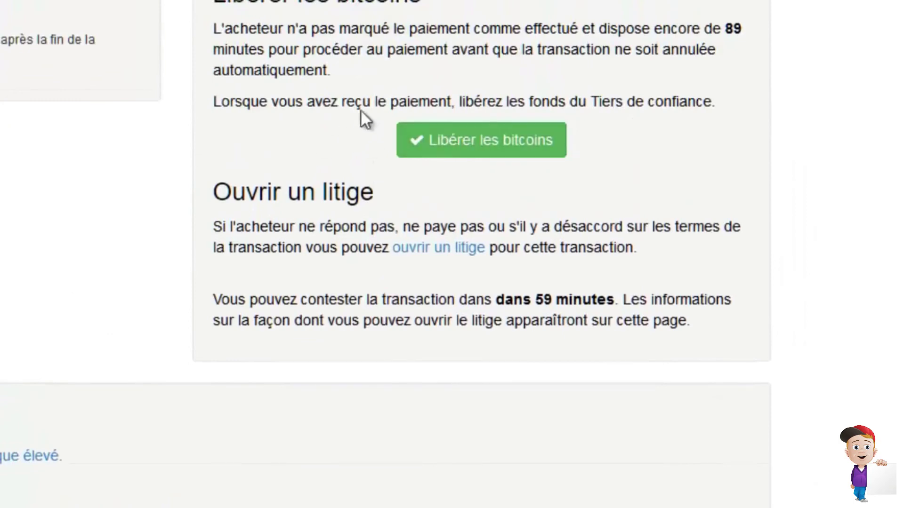
{"action": "left_click", "coordinate": [486, 149]}
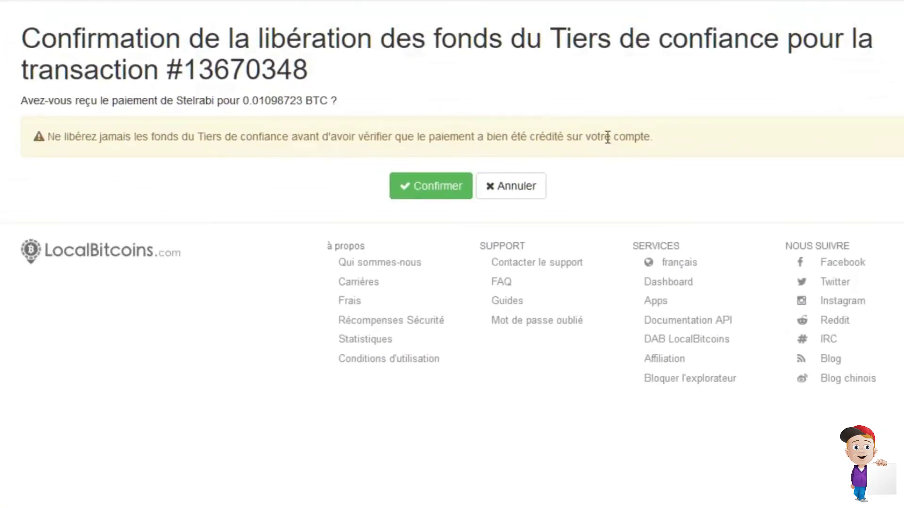
- Confirm release of the 0,01098723 BTC and save a Confiance rating for the buyer
{"action": "left_click", "coordinate": [439, 188]}
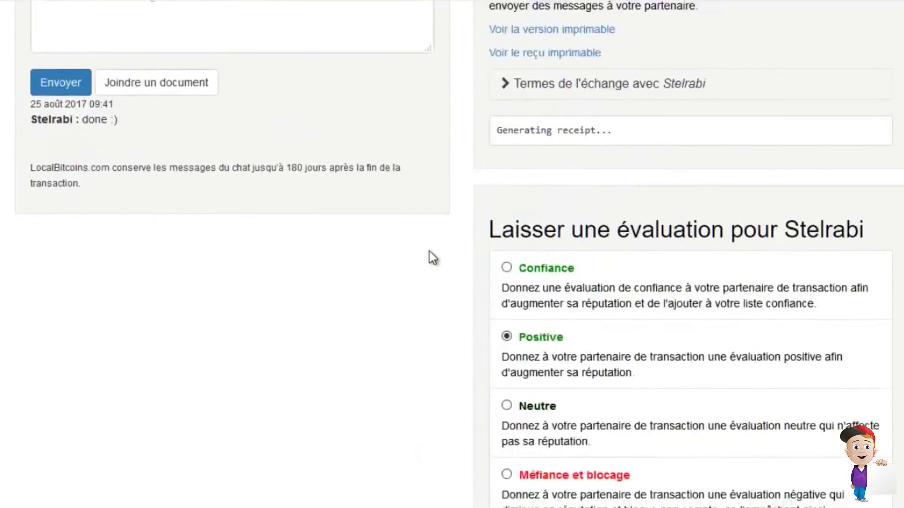
{"action": "scroll", "coordinate": [433, 258], "scroll_direction": "down", "scroll_amount": 3}
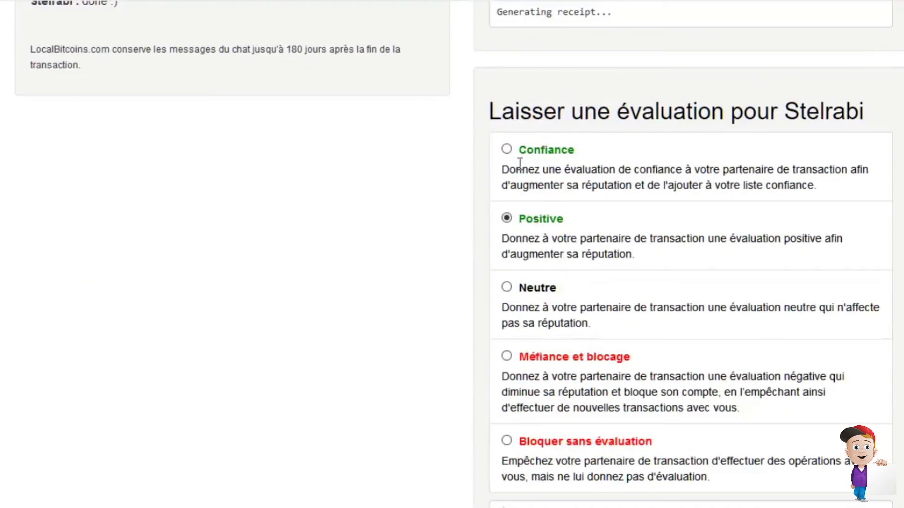
{"action": "left_click", "coordinate": [507, 150]}
{"action": "scroll", "coordinate": [885, 273], "scroll_direction": "down", "scroll_amount": 4}
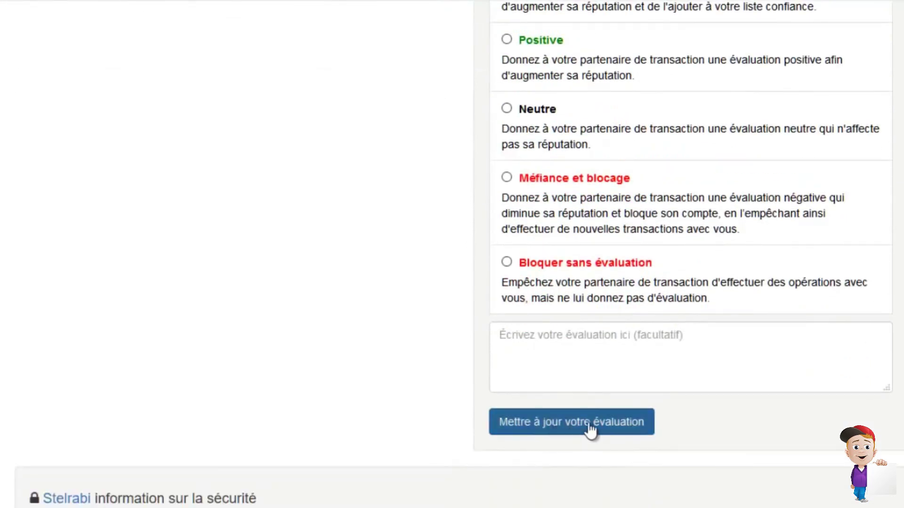
{"action": "left_click", "coordinate": [591, 427]}
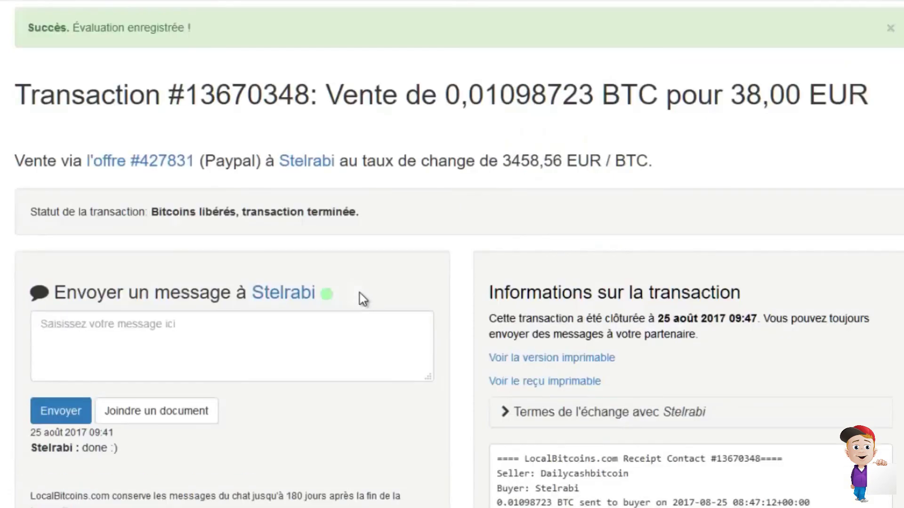